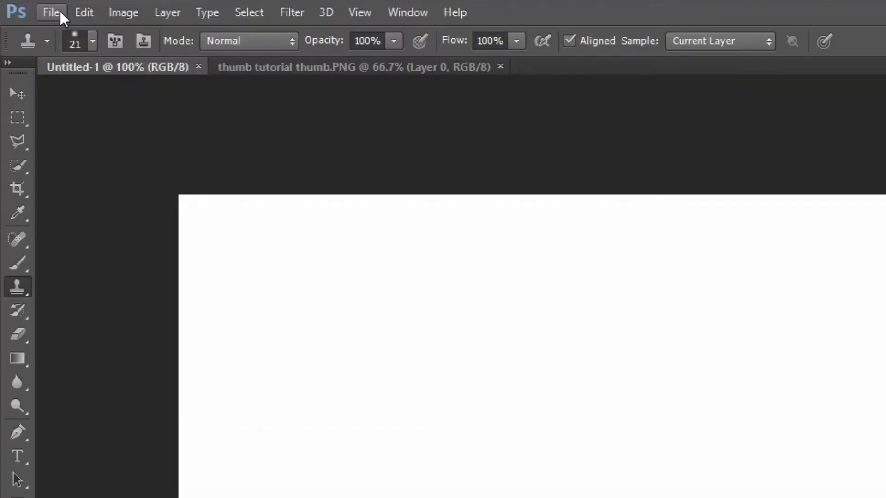
Create a new blank document from the 1280x720 Thumbnail preset
{"action": "left_click", "coordinate": [27, 5]}
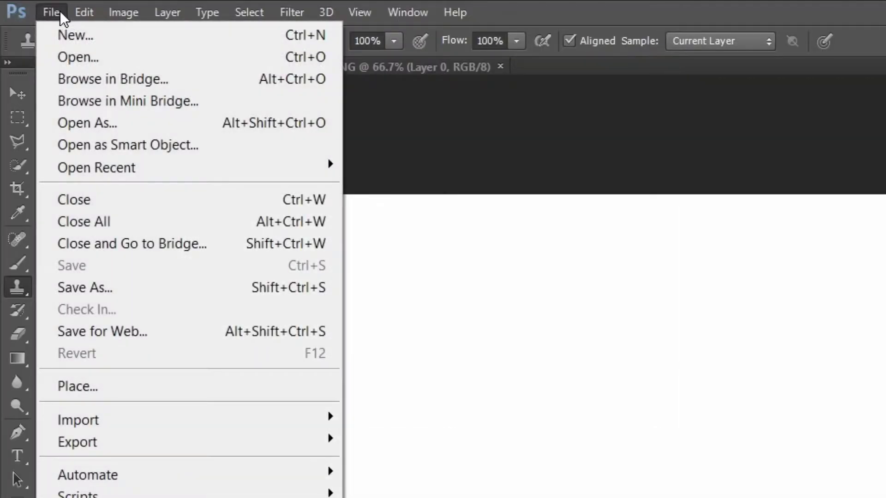
{"action": "left_click", "coordinate": [79, 37]}
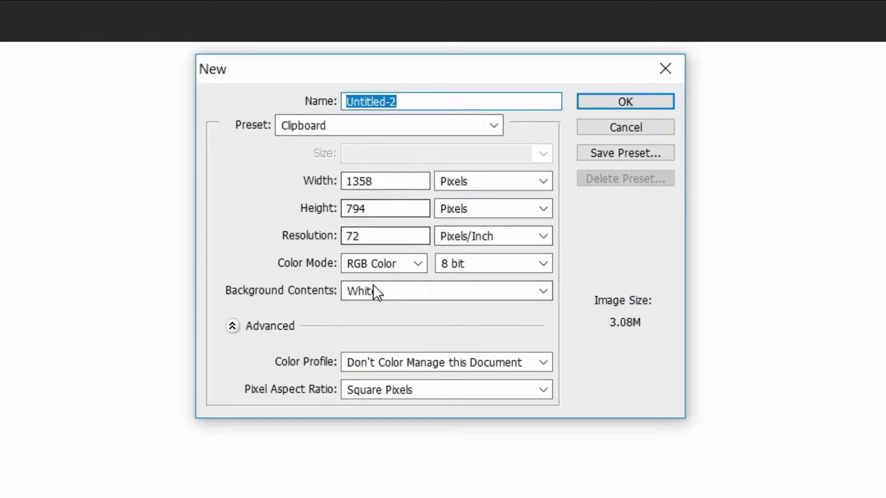
{"action": "left_click", "coordinate": [494, 126]}
{"action": "left_click", "coordinate": [364, 203]}
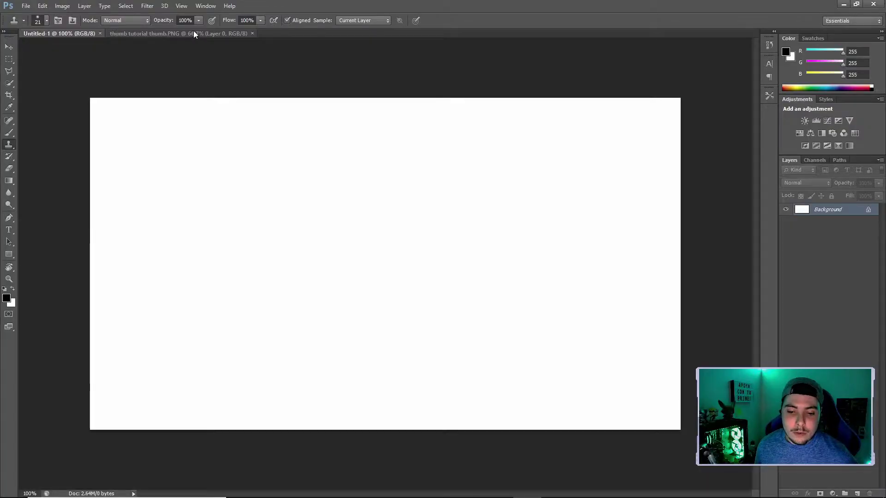
Copy the webcam photo into the blank Untitled-1 document with the Move tool
{"action": "left_click", "coordinate": [193, 34]}
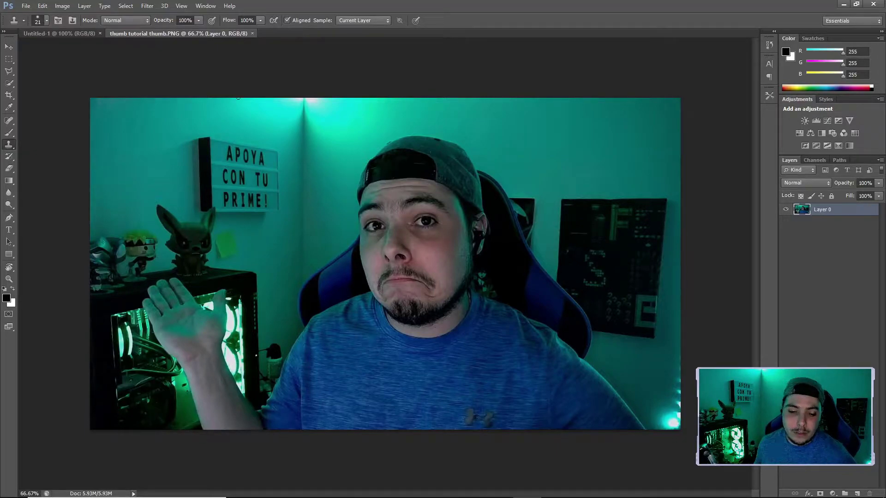
{"action": "left_click", "coordinate": [8, 48]}
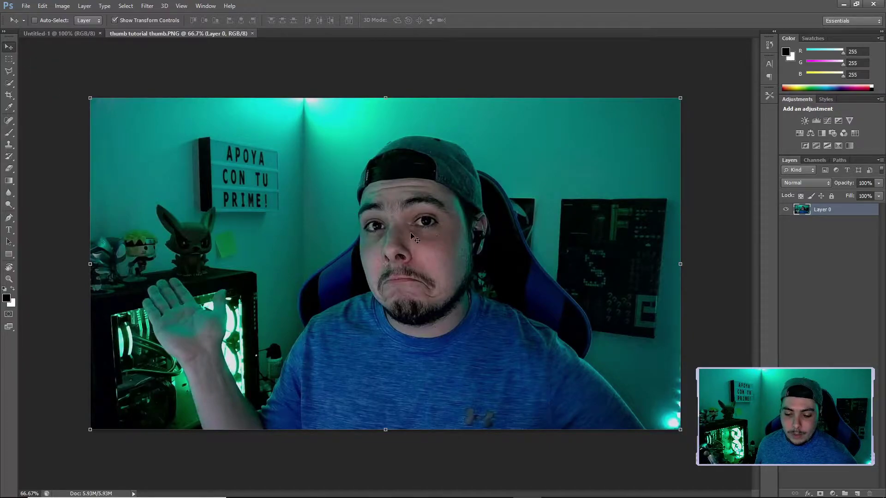
{"action": "mouse_move", "coordinate": [413, 238]}
{"action": "left_mouse_down"}
{"action": "mouse_move", "coordinate": [77, 28]}
{"action": "mouse_move", "coordinate": [374, 232]}
{"action": "mouse_move", "coordinate": [384, 256]}
{"action": "left_mouse_up"}
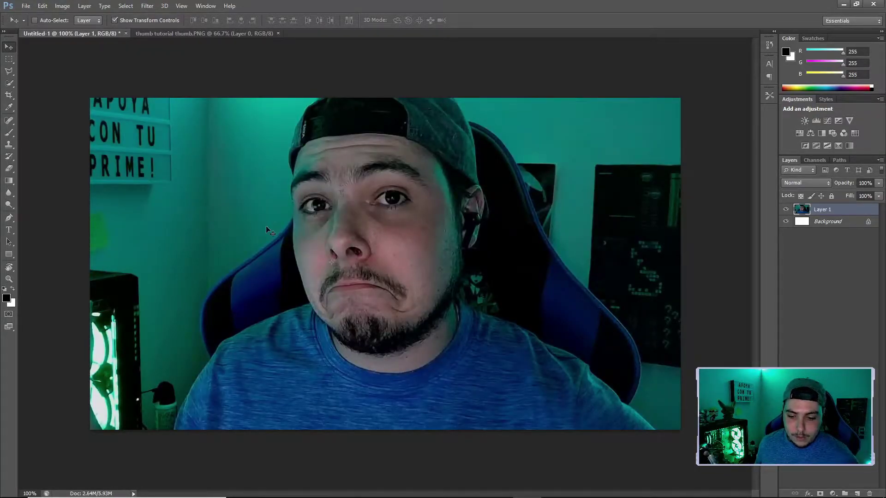
{"action": "left_click_drag", "start_coordinate": [189, 175], "coordinate": [435, 291]}
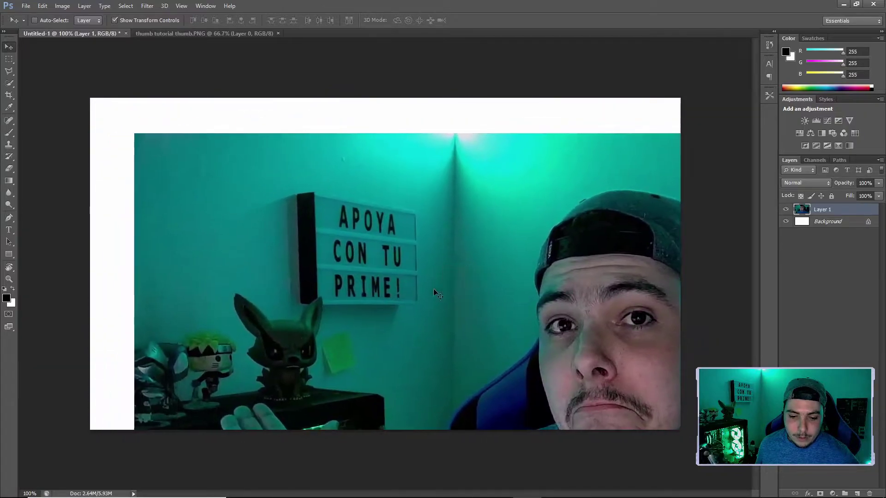
{"action": "left_click_drag", "start_coordinate": [146, 147], "coordinate": [117, 126]}
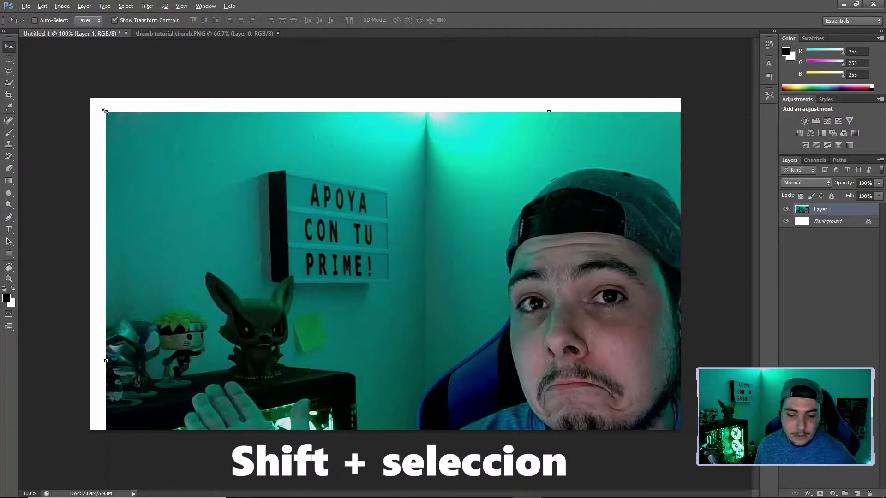
Scale the photo to about 67.5% and position it to cover the whole canvas
{"action": "left_click_drag", "start_coordinate": [105, 112], "coordinate": [266, 270]}
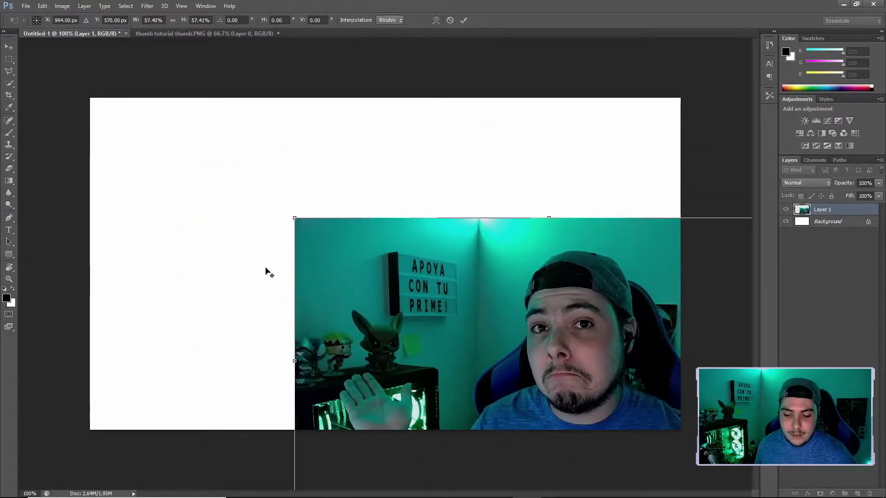
{"action": "left_click_drag", "start_coordinate": [394, 304], "coordinate": [189, 184]}
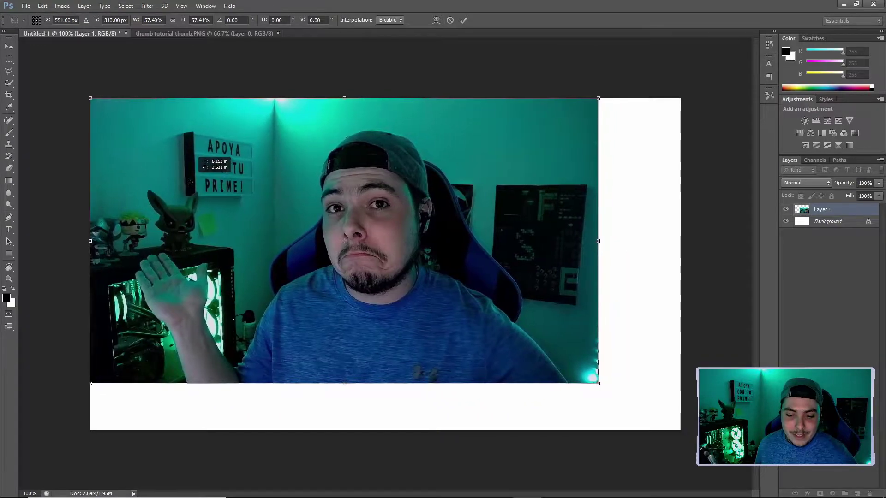
{"action": "left_click_drag", "start_coordinate": [368, 227], "coordinate": [390, 243]}
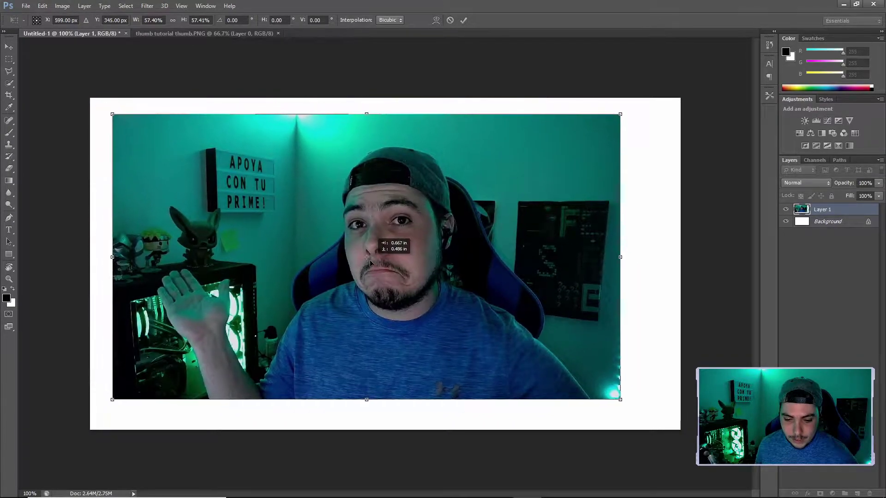
{"action": "left_click_drag", "start_coordinate": [112, 113], "coordinate": [82, 97]}
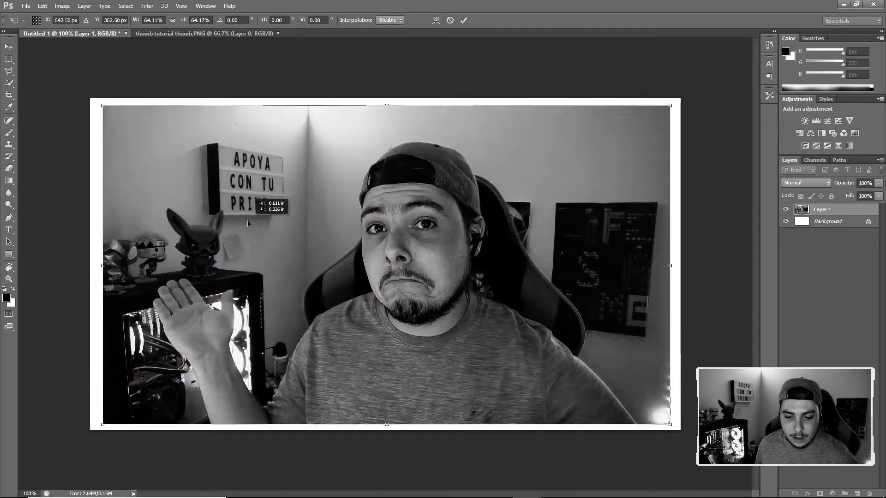
{"action": "left_click_drag", "start_coordinate": [228, 215], "coordinate": [236, 216]}
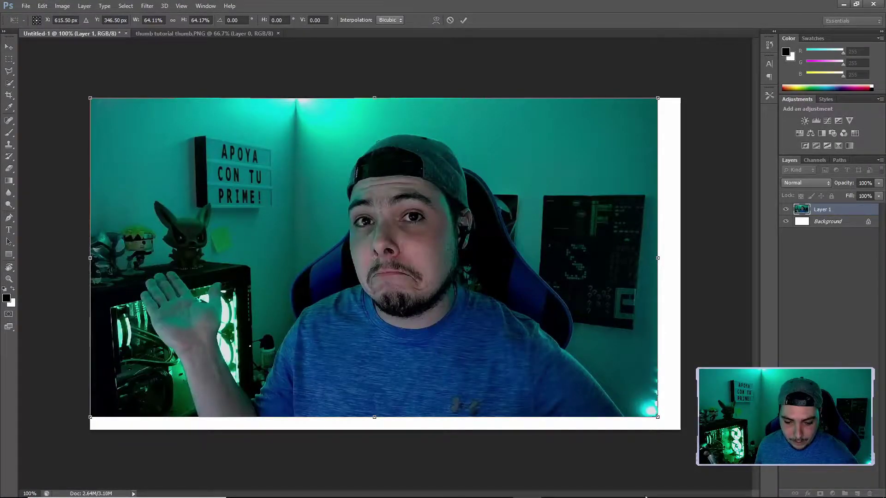
{"action": "left_click_drag", "start_coordinate": [659, 423], "coordinate": [670, 424]}
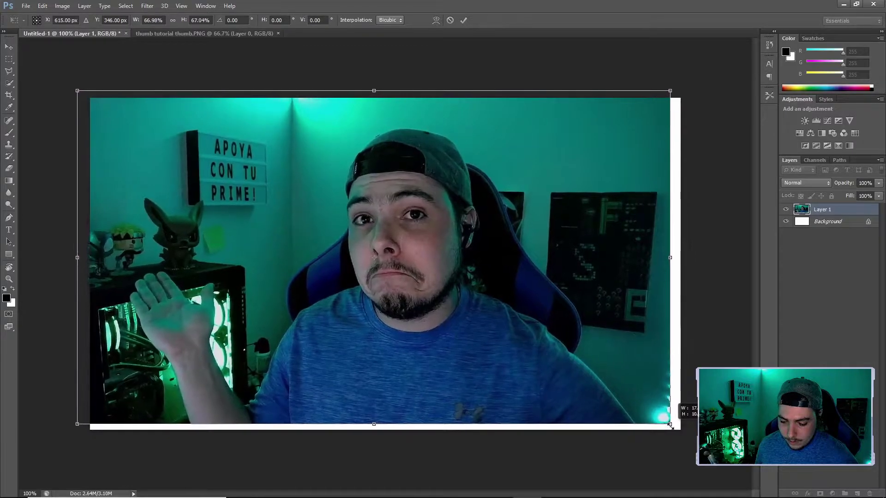
{"action": "left_click_drag", "start_coordinate": [552, 318], "coordinate": [566, 327]}
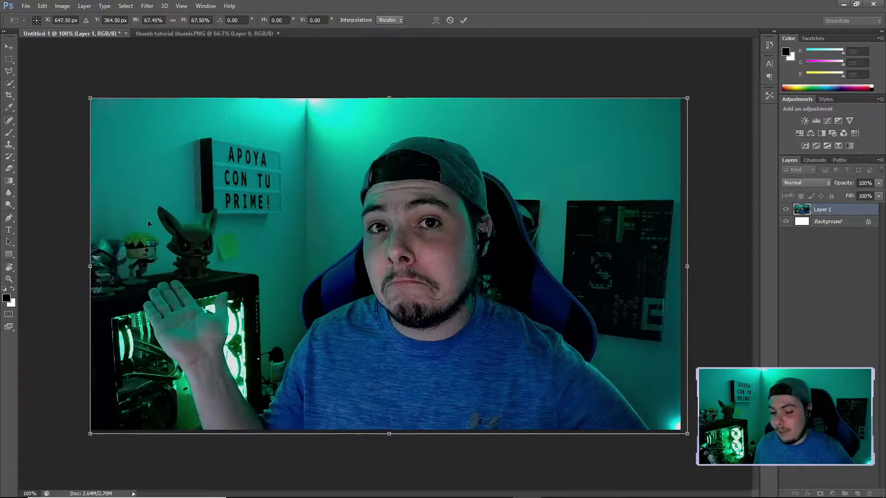
Apply the photo transform and add an empty layer named 'Luz' above Layer 1
{"action": "left_click", "coordinate": [464, 21]}
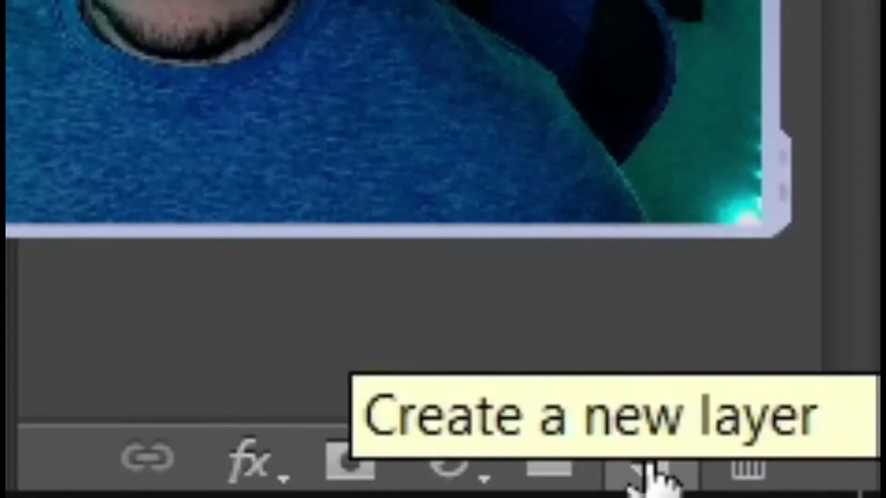
{"action": "left_click", "coordinate": [651, 466]}
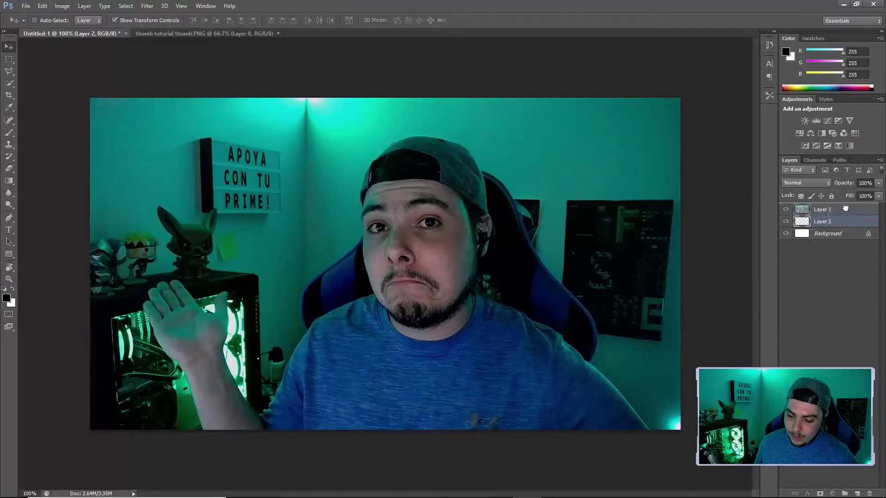
{"action": "left_click_drag", "start_coordinate": [848, 224], "coordinate": [847, 211]}
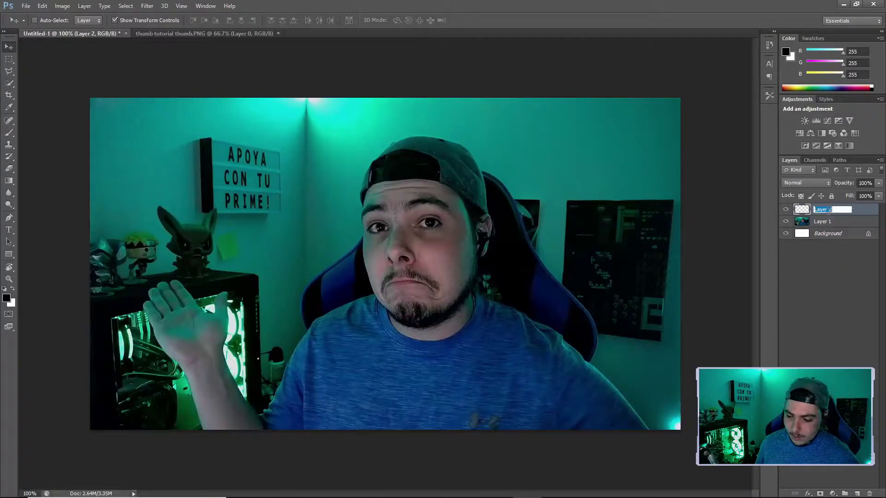
{"action": "type", "text": "Luz"}
{"action": "key", "text": "Return"}
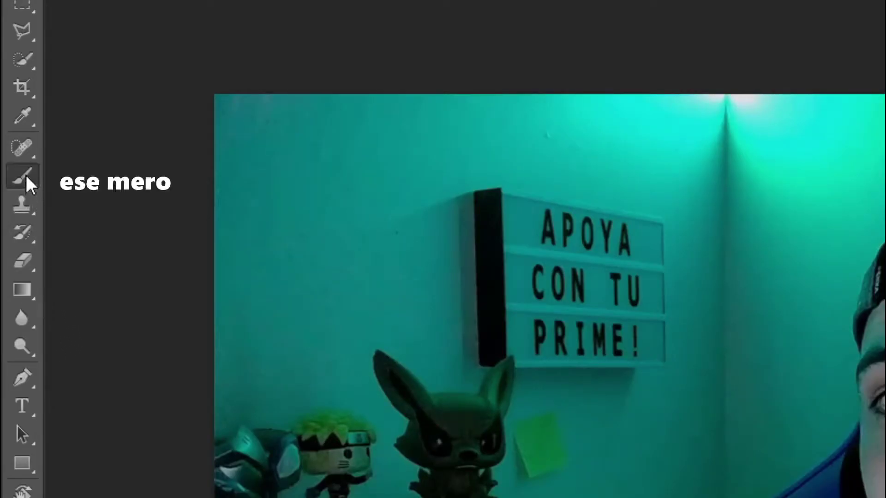
Set up an 800 px, 0% hardness brush with white as the foreground colour
{"action": "left_click", "coordinate": [26, 176]}
{"action": "left_click", "coordinate": [47, 21]}
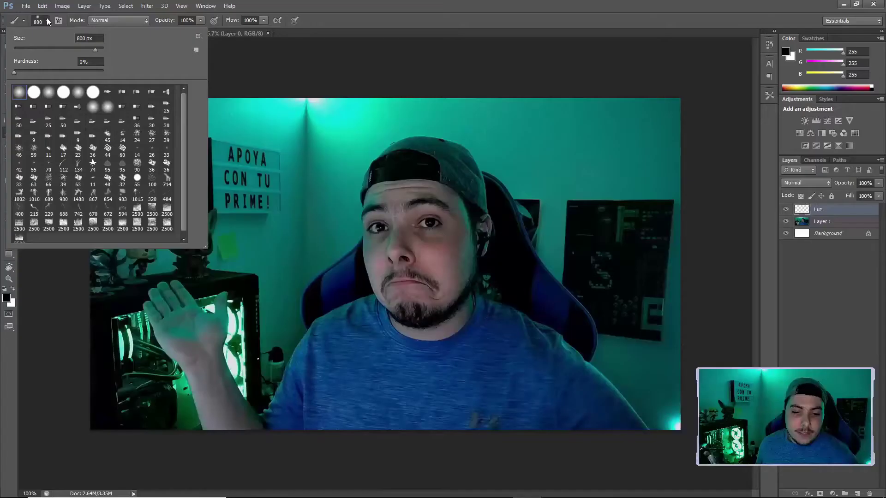
{"action": "left_click", "coordinate": [47, 21]}
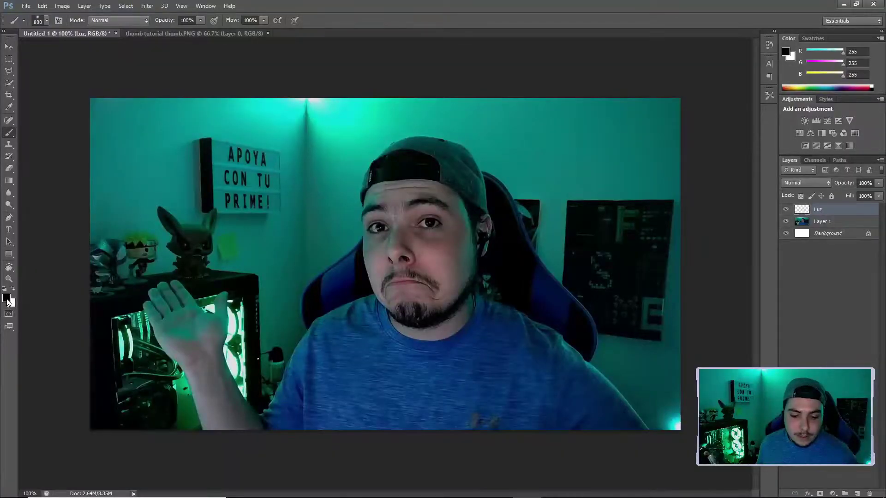
{"action": "left_click", "coordinate": [7, 300]}
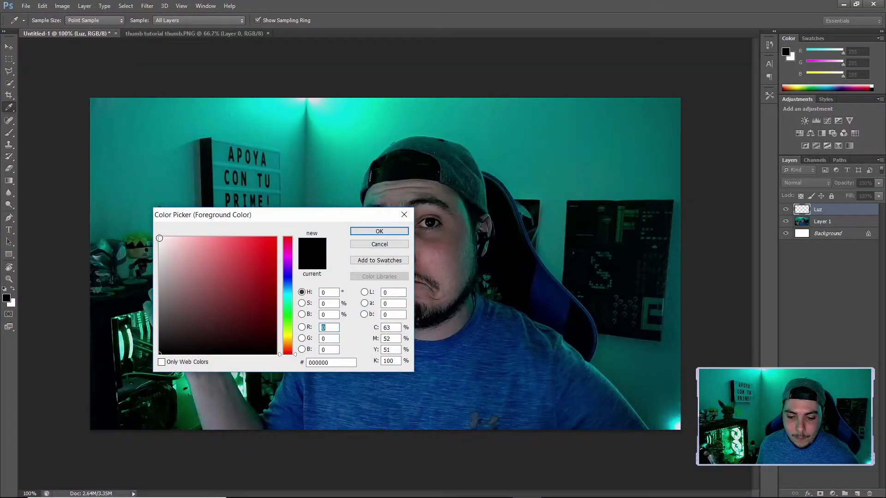
{"action": "left_click", "coordinate": [160, 239]}
{"action": "left_click", "coordinate": [354, 232]}
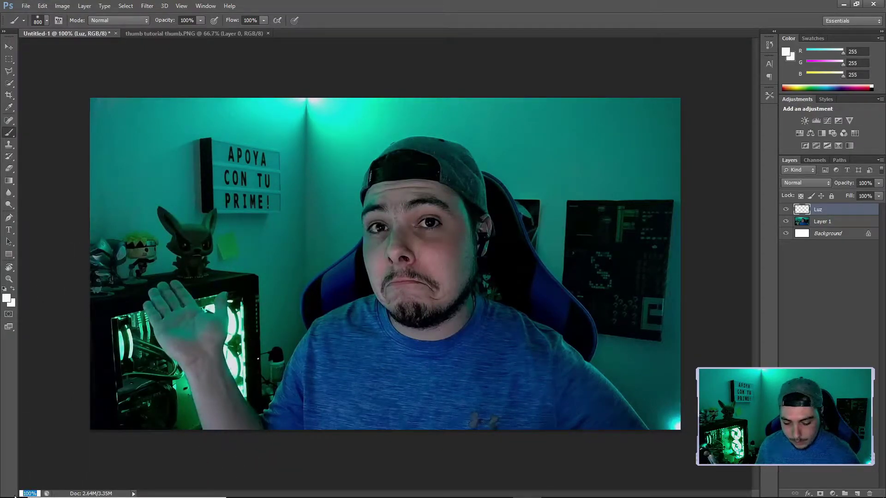
{"action": "left_click", "coordinate": [30, 494]}
{"action": "type", "text": "50"}
Zoom out to 50%, paint a test white dab on the face, then undo it
{"action": "key", "text": "Return"}
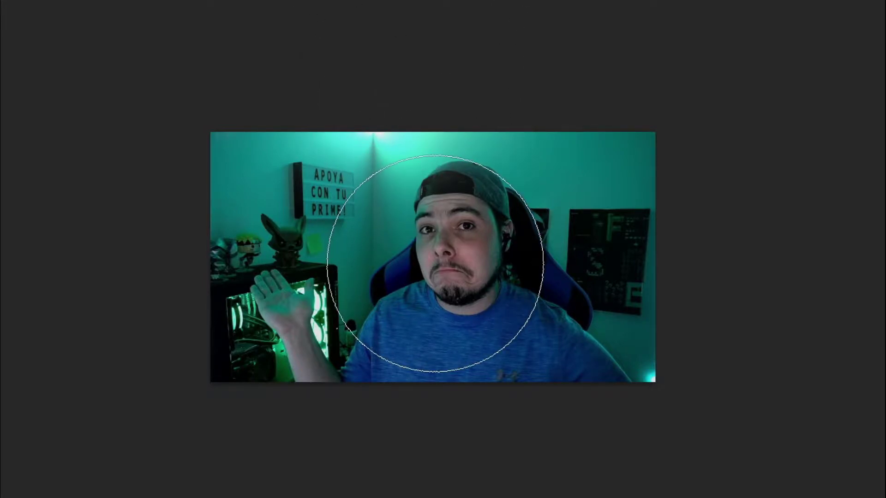
{"action": "left_click", "coordinate": [435, 263]}
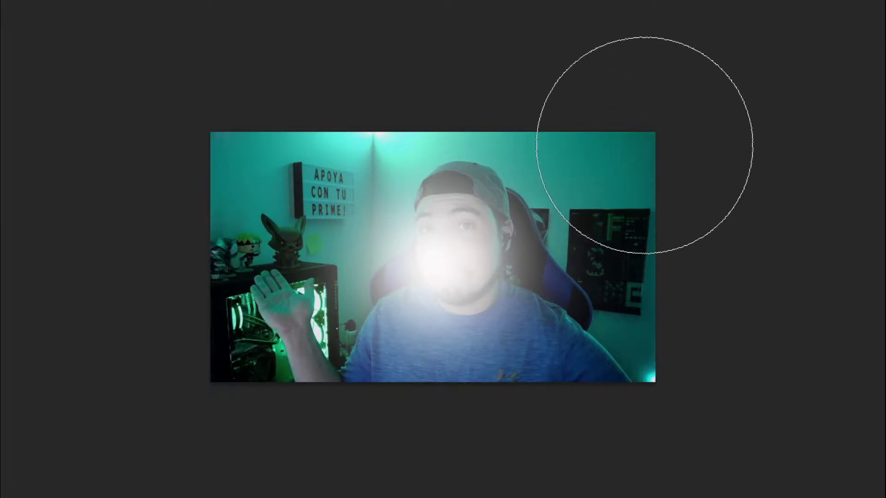
{"action": "key", "text": "ctrl+z"}
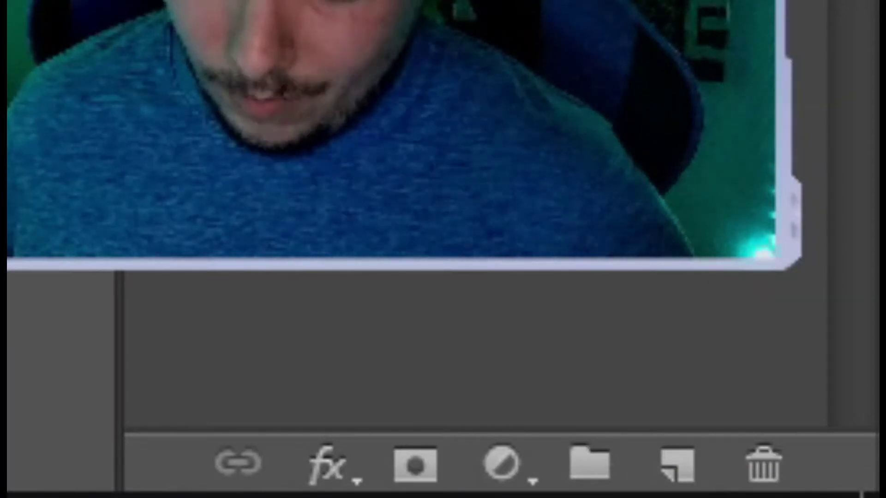
Move the new layer just below Luz and rename it 'sombras'
{"action": "left_click_drag", "start_coordinate": [623, 191], "coordinate": [625, 277]}
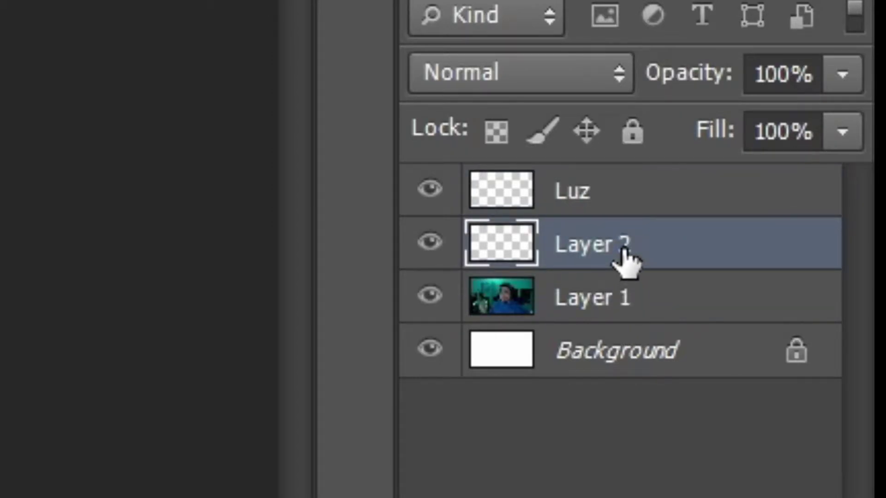
{"action": "double_click", "coordinate": [623, 252]}
{"action": "type", "text": "sombr"}
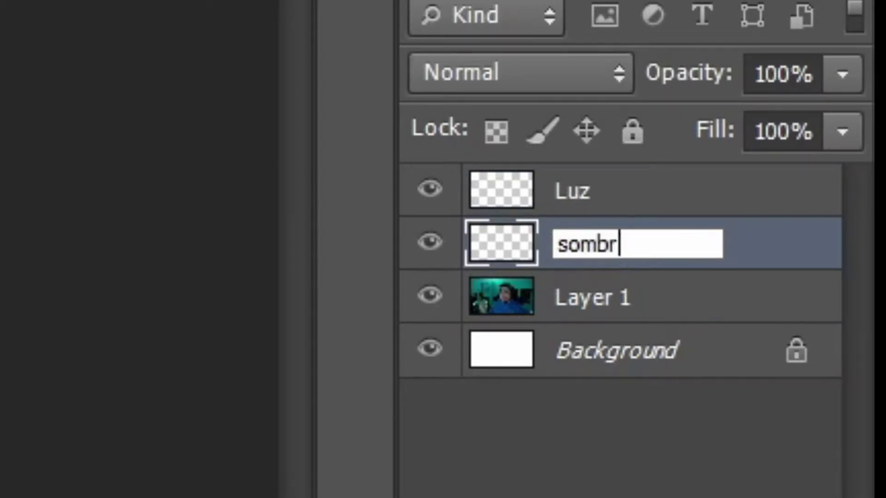
{"action": "type", "text": "as"}
{"action": "key", "text": "Return"}
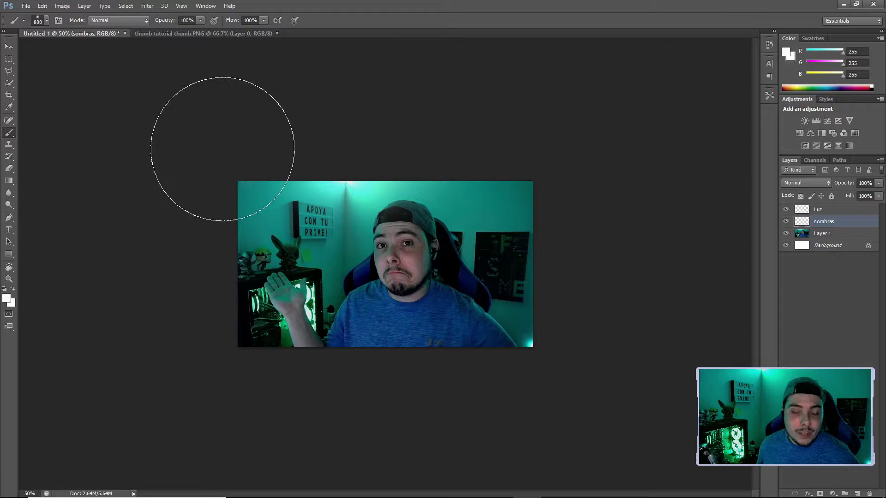
Set the foreground colour to black
{"action": "left_click", "coordinate": [7, 299]}
{"action": "left_click_drag", "start_coordinate": [224, 340], "coordinate": [271, 353]}
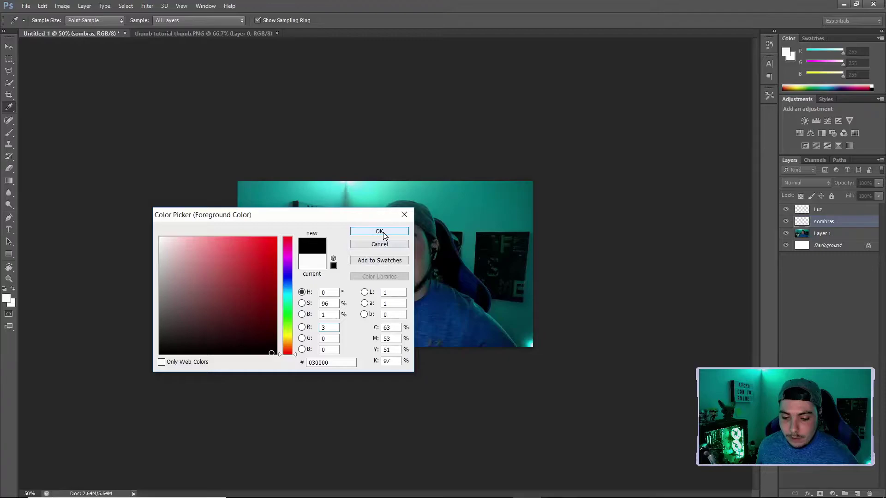
{"action": "left_click", "coordinate": [379, 232]}
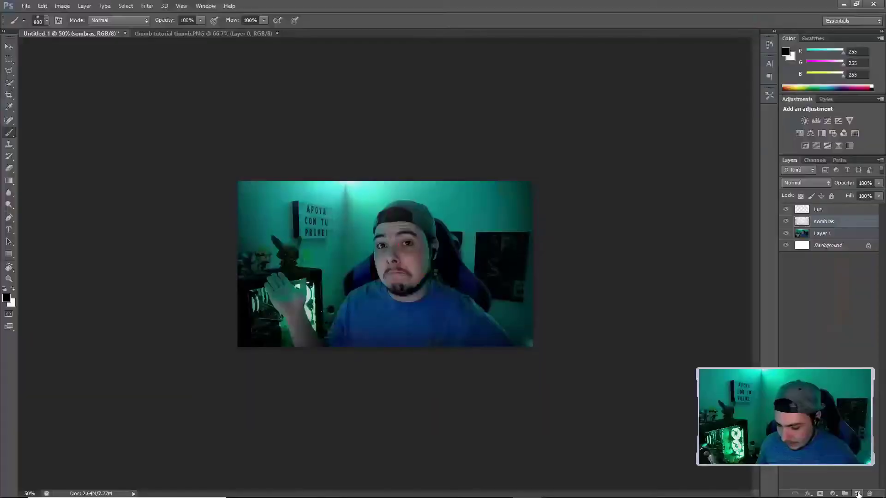
Add a new Layer 2 below sombras and select the Horizontal Type tool
{"action": "left_click", "coordinate": [857, 494]}
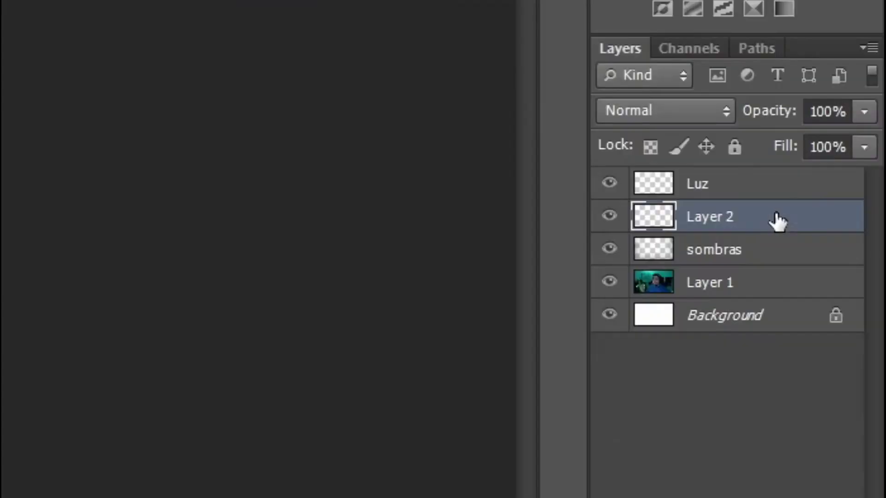
{"action": "left_click_drag", "start_coordinate": [846, 225], "coordinate": [823, 239]}
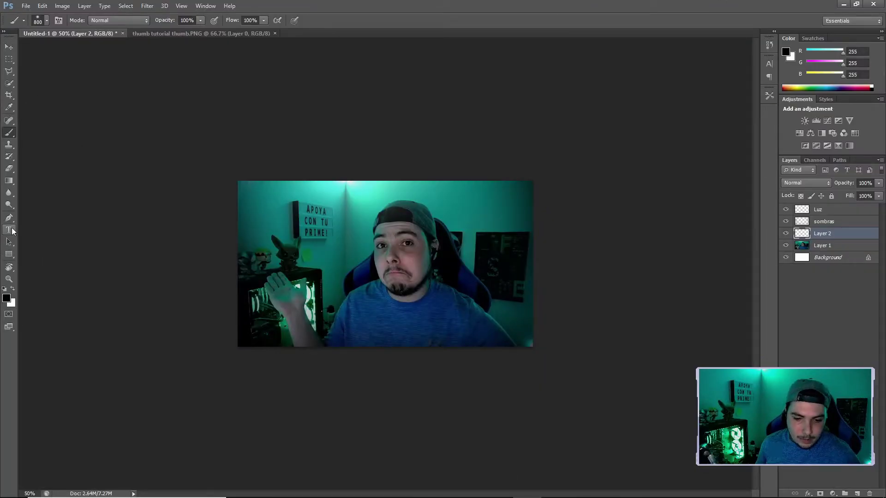
{"action": "left_click", "coordinate": [9, 230]}
{"action": "type", "text": "100"}
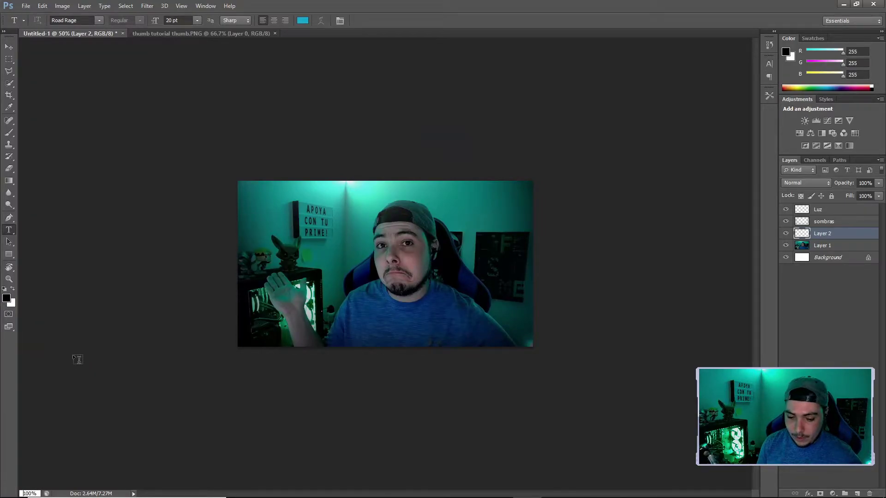
At 100% zoom, start a near-white (#fafcfc) title text box at the photo's upper left
{"action": "key", "text": "Return"}
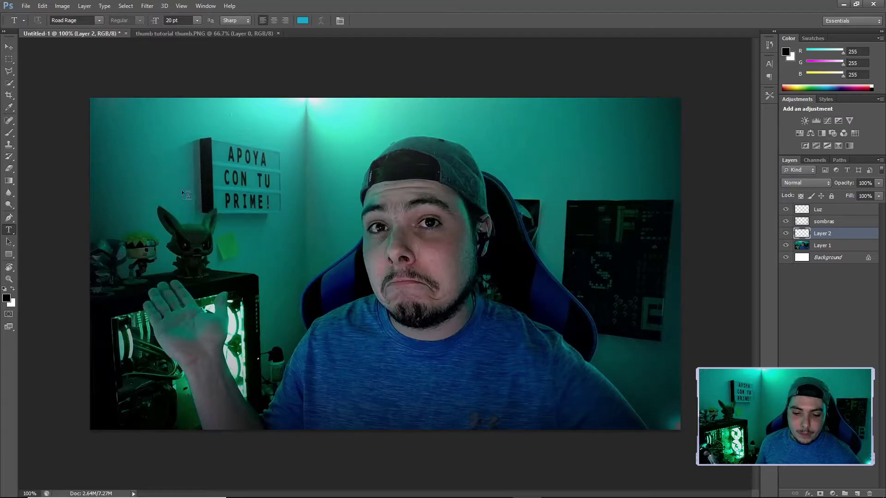
{"action": "left_click", "coordinate": [132, 143]}
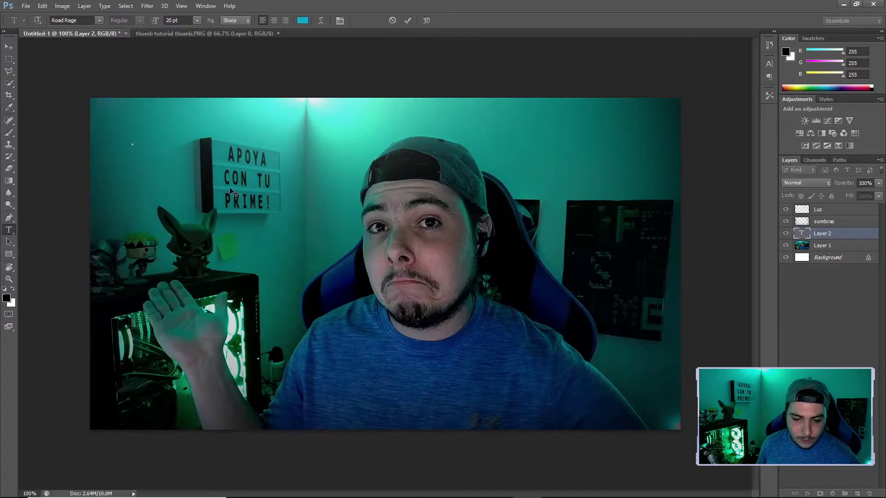
{"action": "left_click", "coordinate": [302, 20]}
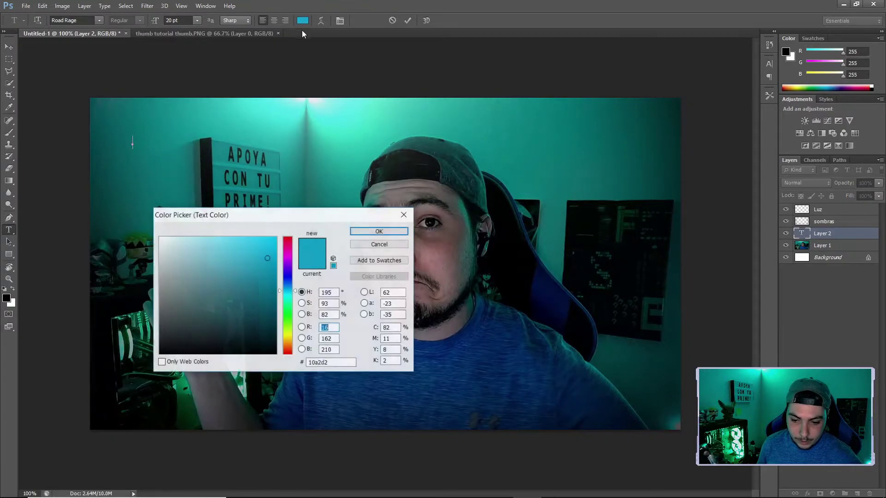
{"action": "left_click", "coordinate": [159, 238]}
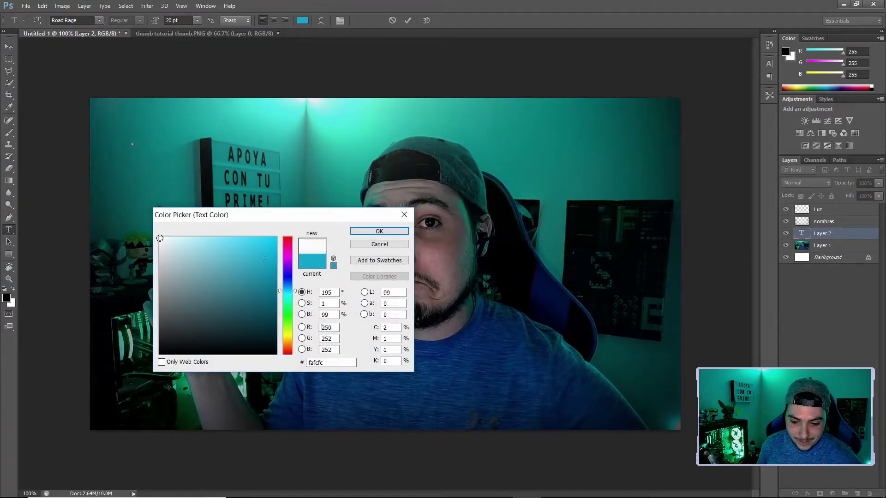
{"action": "left_click", "coordinate": [363, 234]}
{"action": "type", "text": "COMO HACER UNA MINIATURA EN"}
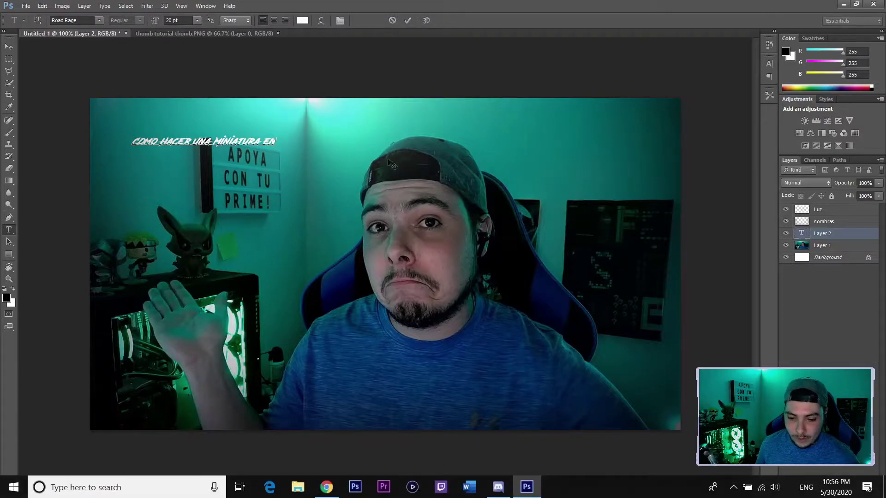
Commit the title, scale it to about 170%, and place it at the photo's upper left
{"action": "left_click", "coordinate": [408, 20]}
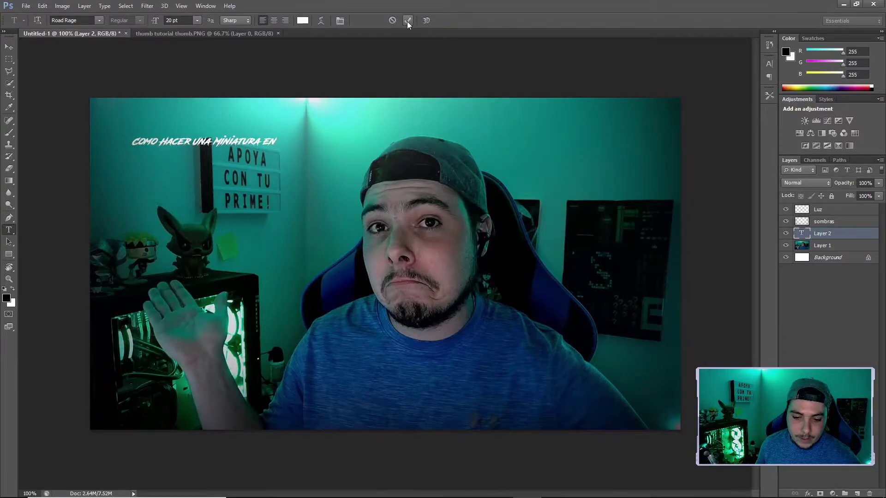
{"action": "left_click", "coordinate": [9, 47]}
{"action": "left_click_drag", "start_coordinate": [176, 150], "coordinate": [190, 181]}
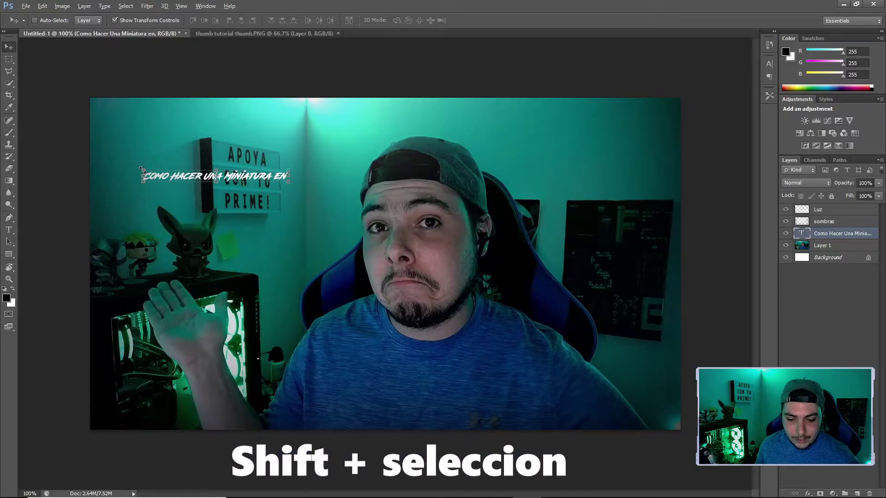
{"action": "left_click_drag", "start_coordinate": [143, 168], "coordinate": [90, 107]}
{"action": "mouse_move", "coordinate": [190, 181]}
{"action": "left_mouse_down"}
{"action": "mouse_move", "coordinate": [206, 156]}
{"action": "mouse_move", "coordinate": [226, 151]}
{"action": "left_mouse_up"}
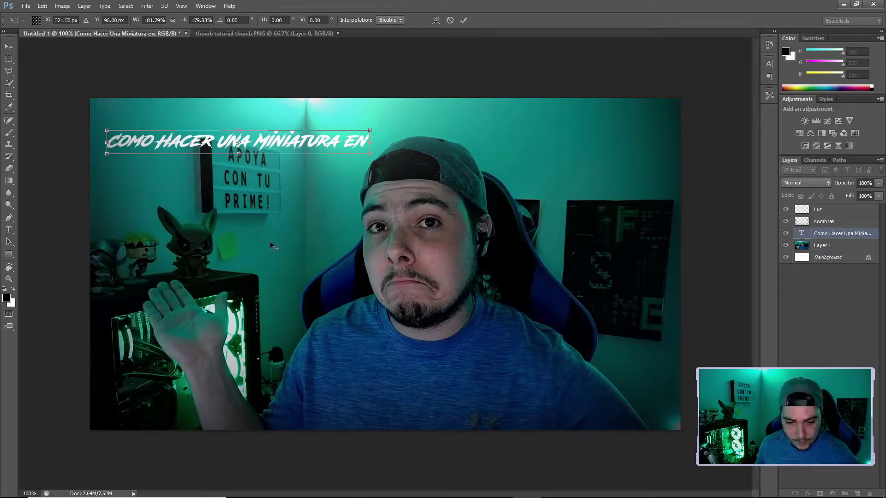
{"action": "left_click_drag", "start_coordinate": [103, 126], "coordinate": [110, 127]}
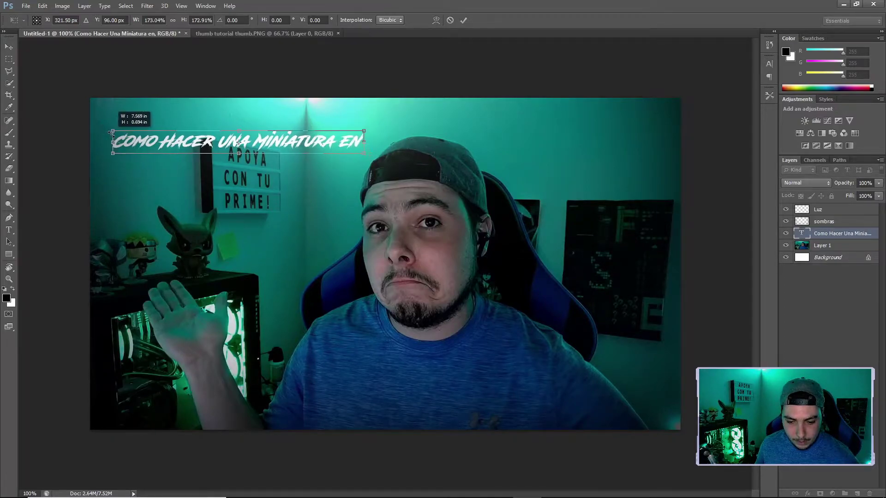
{"action": "left_click_drag", "start_coordinate": [292, 145], "coordinate": [285, 161]}
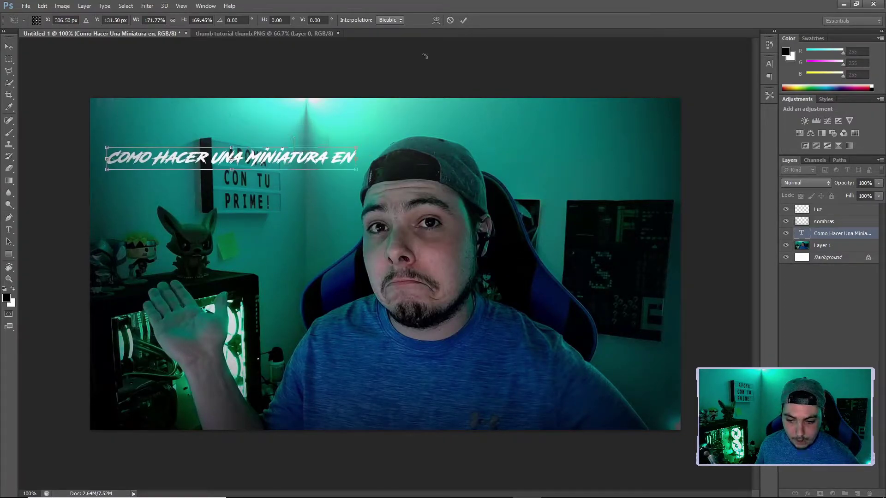
{"action": "key", "text": "Return"}
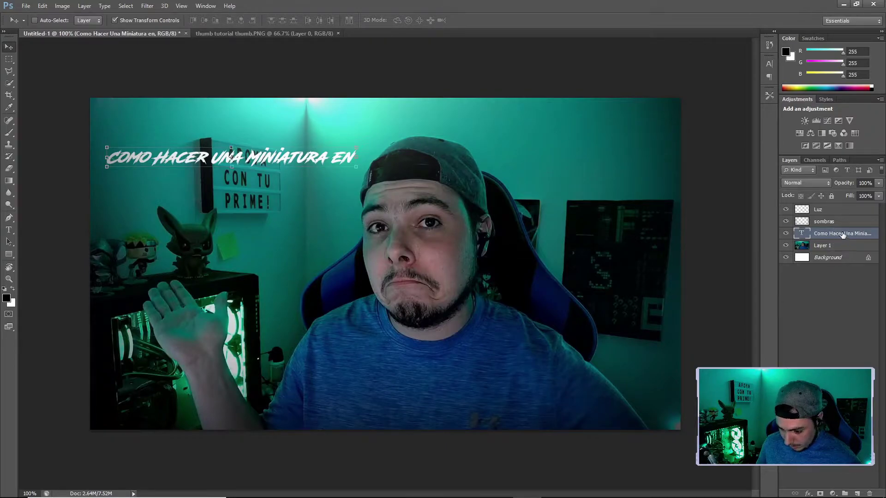
Edit the title to end with 'Miniatura' and move 'EN' onto a second line
{"action": "left_click", "coordinate": [9, 229]}
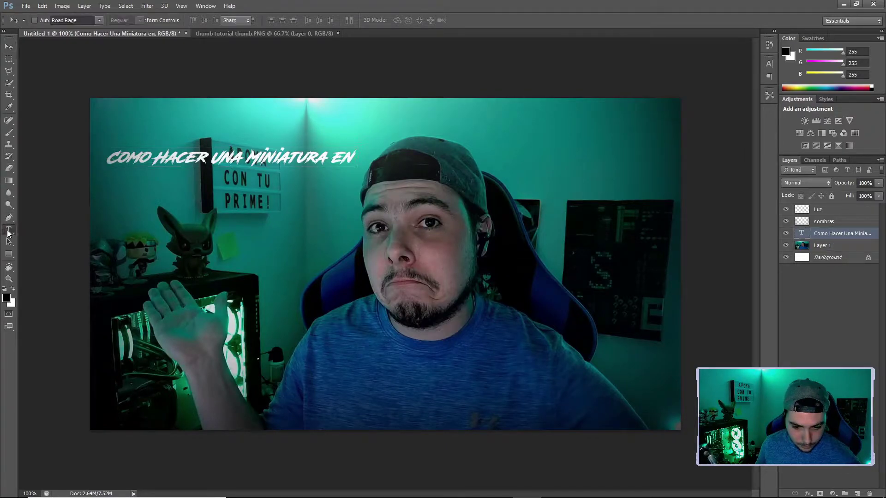
{"action": "left_click", "coordinate": [352, 153]}
{"action": "key", "text": "BackSpace"}
{"action": "key", "text": "BackSpace"}
{"action": "key", "text": "BackSpace"}
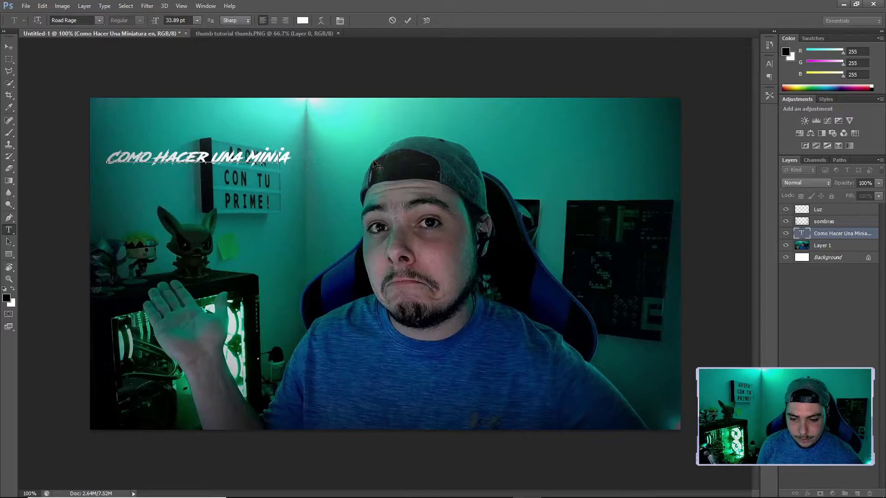
{"action": "type", "text": "Mini"}
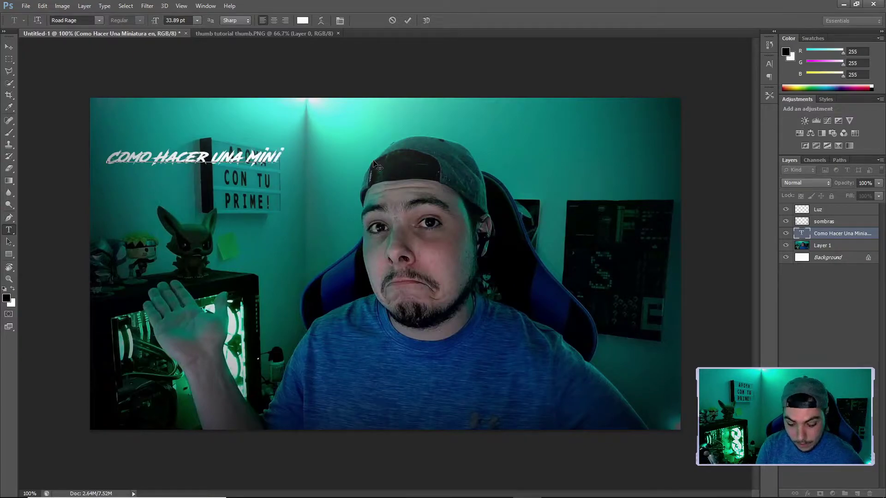
{"action": "type", "text": "atura"}
{"action": "key", "text": "Return"}
{"action": "type", "text": "en"}
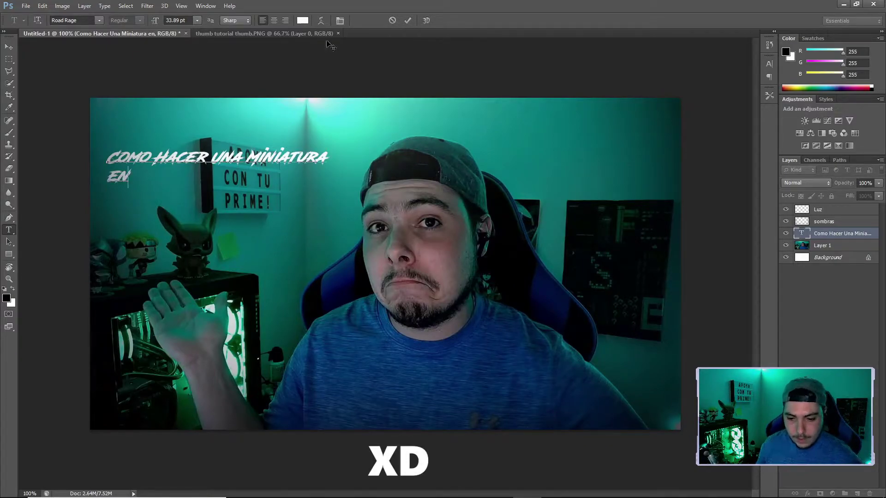
{"action": "key", "text": "Home"}
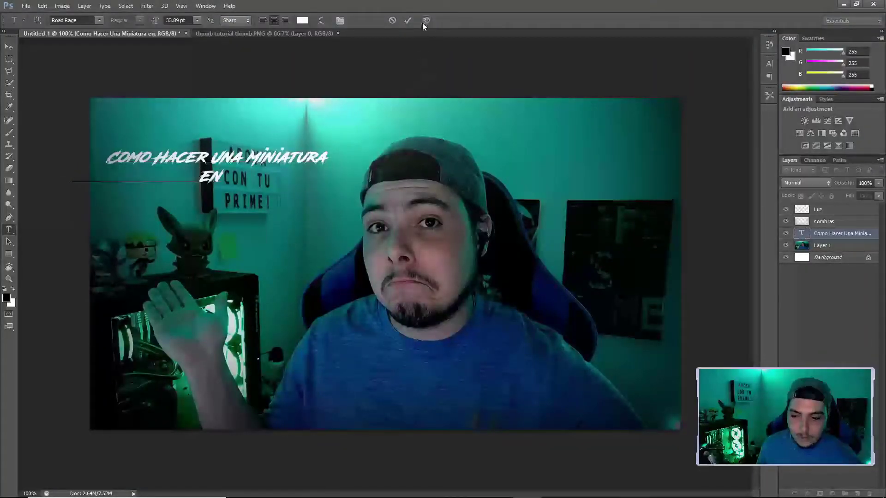
{"action": "left_click", "coordinate": [403, 21]}
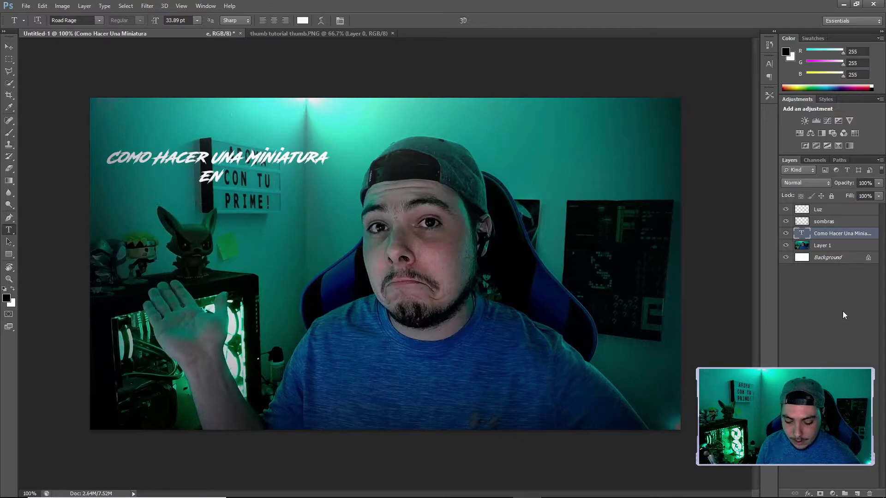
Duplicate the title layer, move the copy below the original, and rename it 'Photoshop'
{"action": "key", "text": "j"}
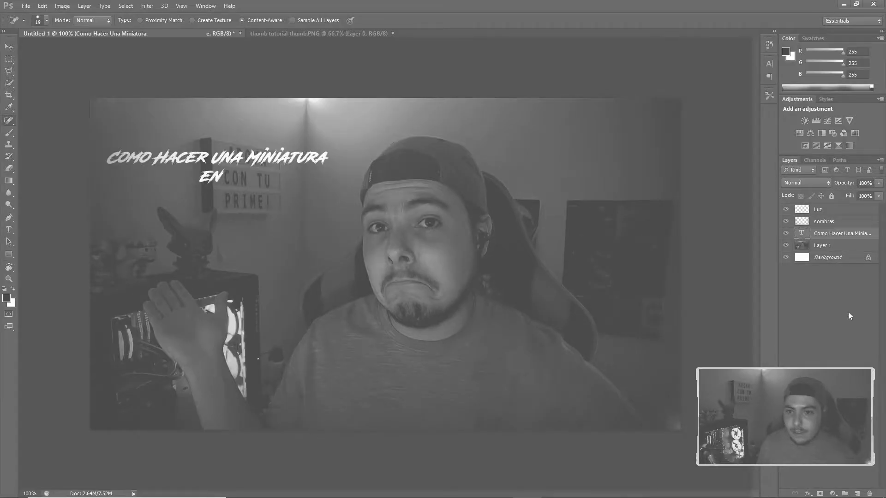
{"action": "key", "text": "ctrl+j"}
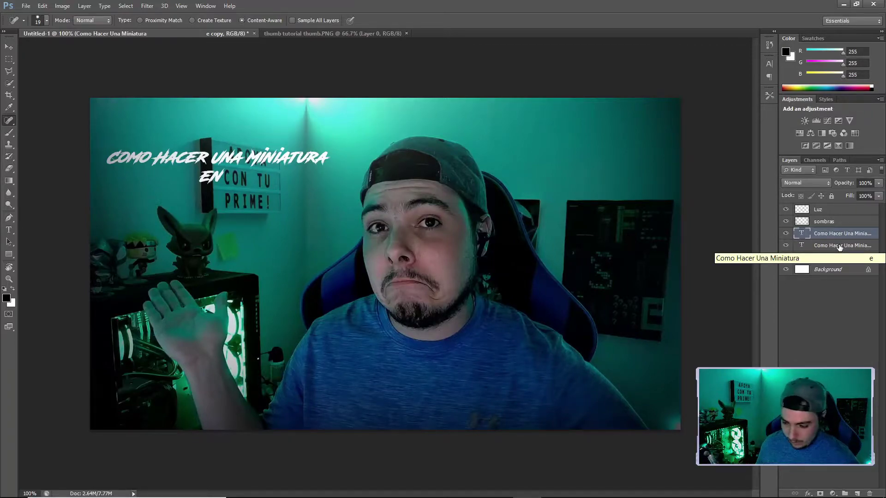
{"action": "left_click", "coordinate": [853, 248]}
{"action": "double_click", "coordinate": [866, 248]}
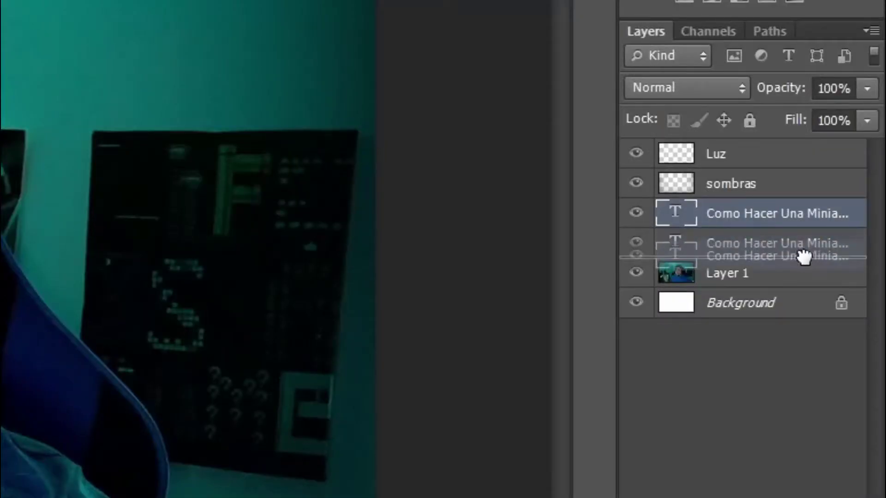
{"action": "left_click_drag", "start_coordinate": [805, 222], "coordinate": [805, 255]}
{"action": "double_click", "coordinate": [803, 249]}
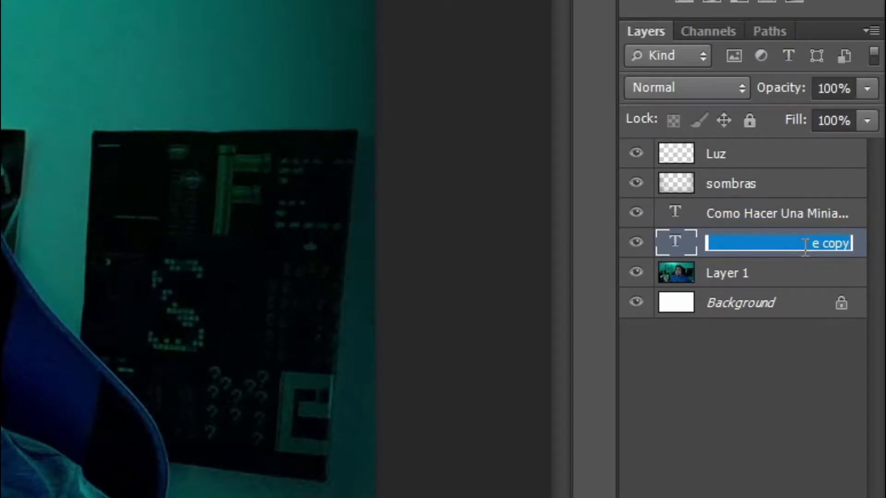
{"action": "key", "text": "BackSpace"}
{"action": "type", "text": "Ph"}
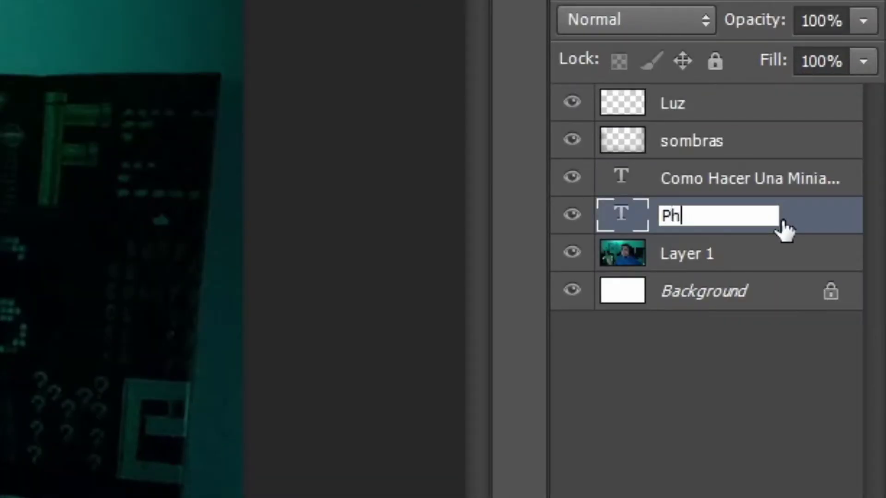
{"action": "type", "text": "oto"}
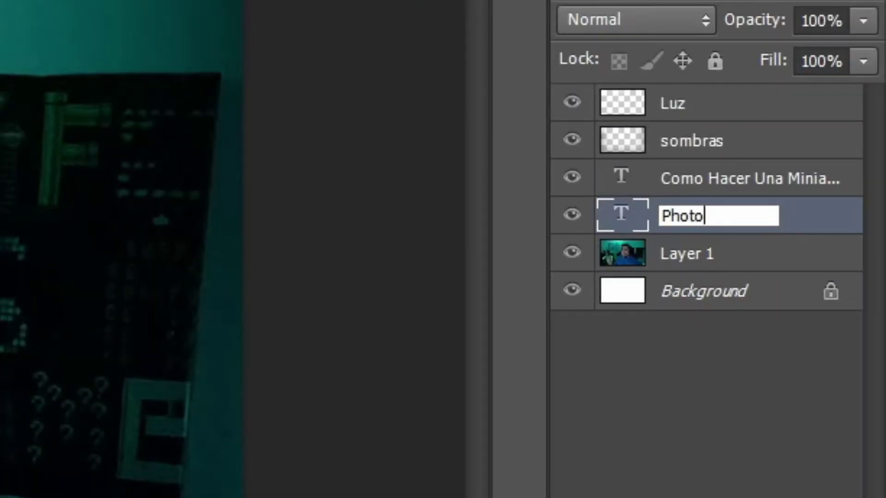
{"action": "type", "text": "shop"}
{"action": "key", "text": "Return"}
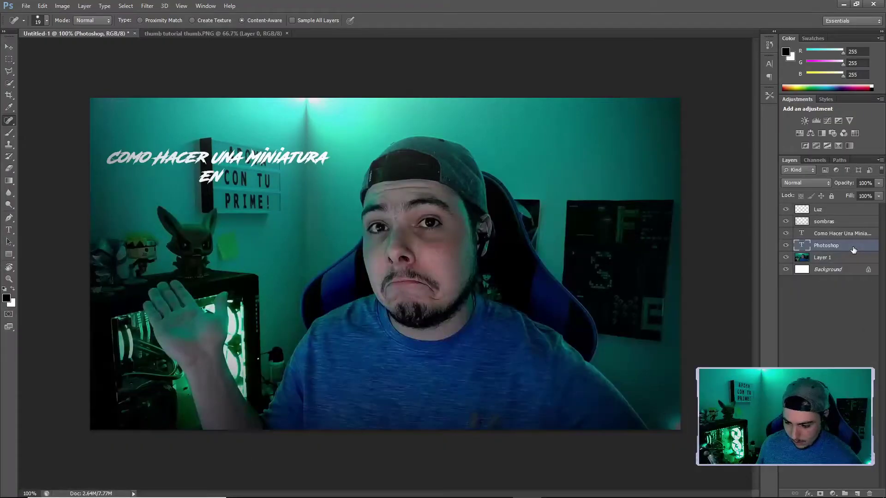
Replace the copy's text with 'Photoshop', enlarge it to about 200%, and set it below EN
{"action": "left_click", "coordinate": [9, 47]}
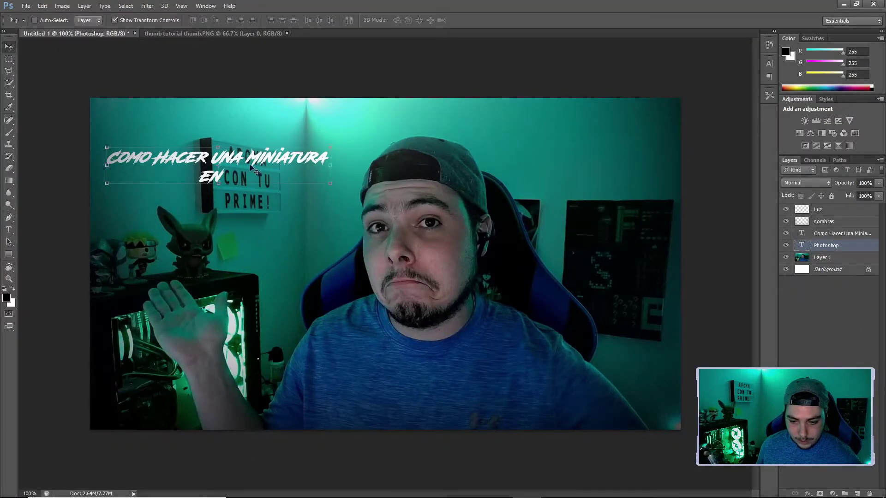
{"action": "left_click_drag", "start_coordinate": [251, 168], "coordinate": [257, 202]}
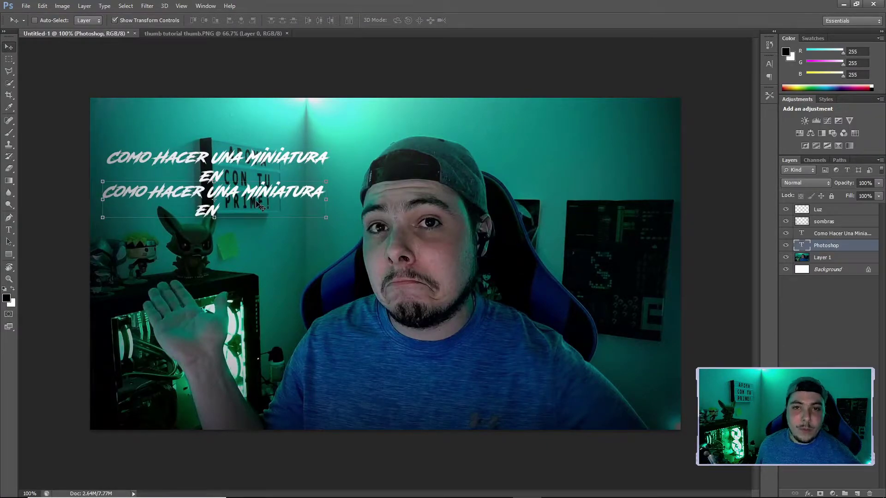
{"action": "left_click", "coordinate": [9, 230]}
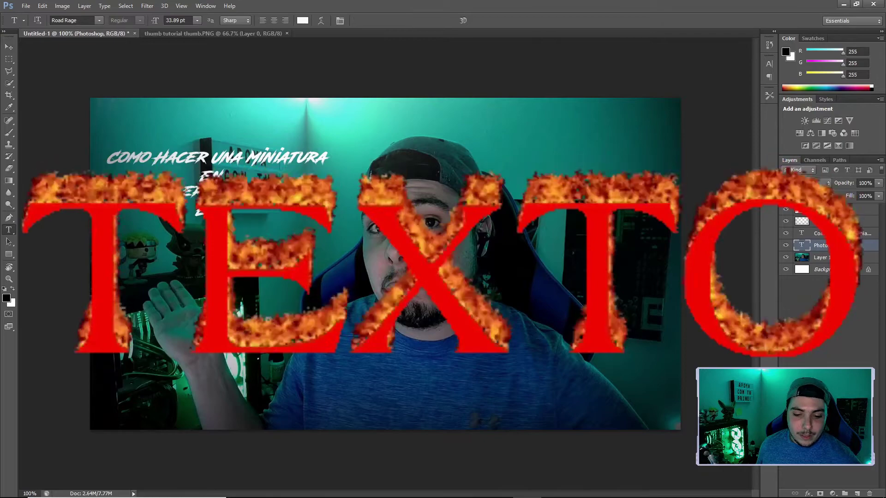
{"action": "left_click_drag", "start_coordinate": [217, 212], "coordinate": [99, 183]}
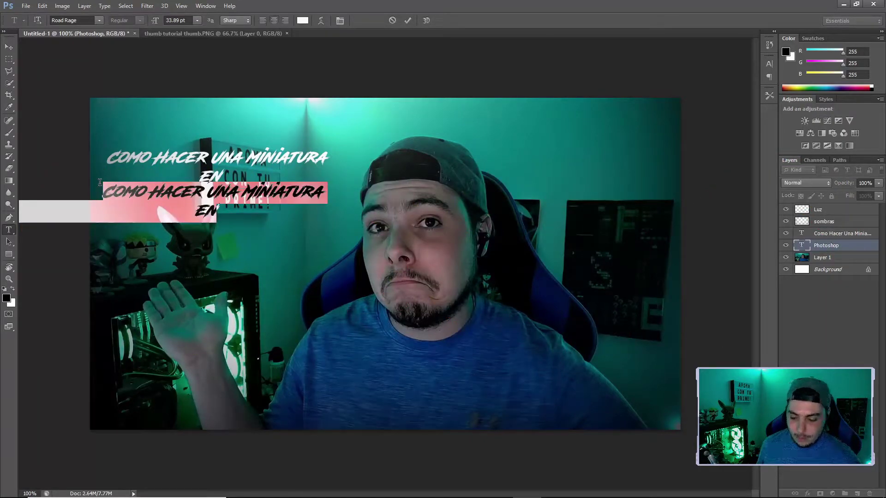
{"action": "key", "text": "BackSpace"}
{"action": "type", "text": "Ph"}
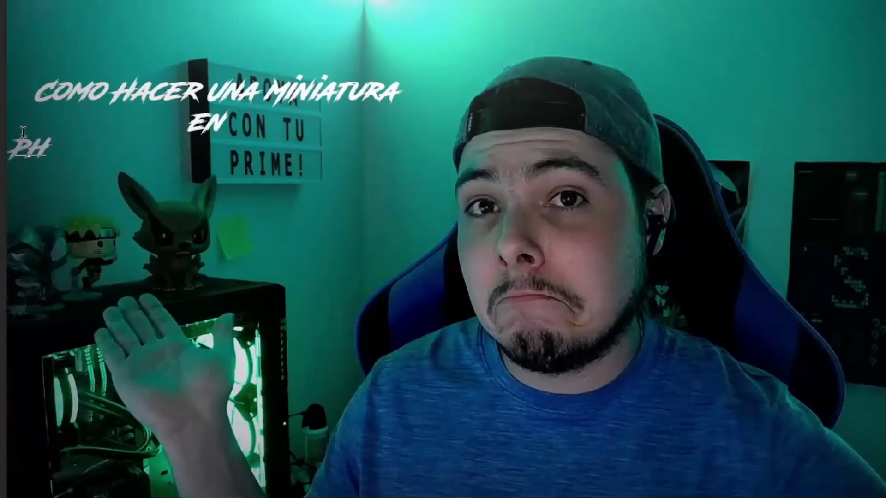
{"action": "type", "text": "otosh"}
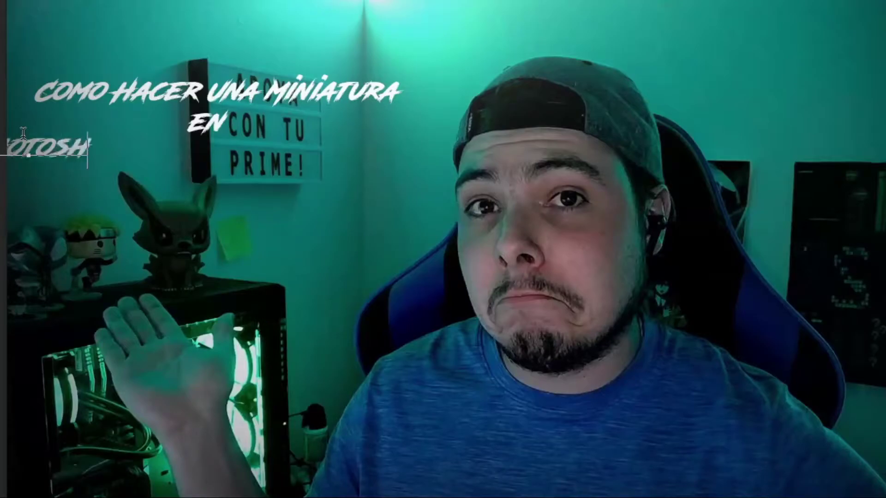
{"action": "type", "text": "o"}
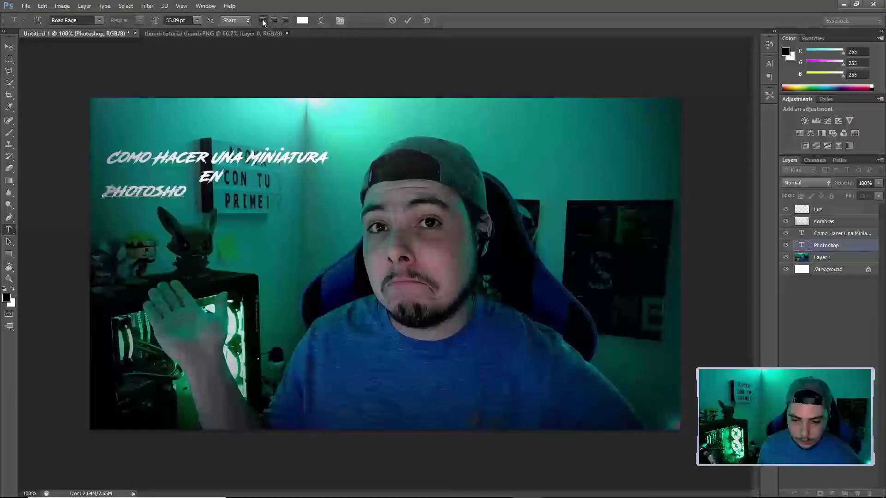
{"action": "type", "text": "p"}
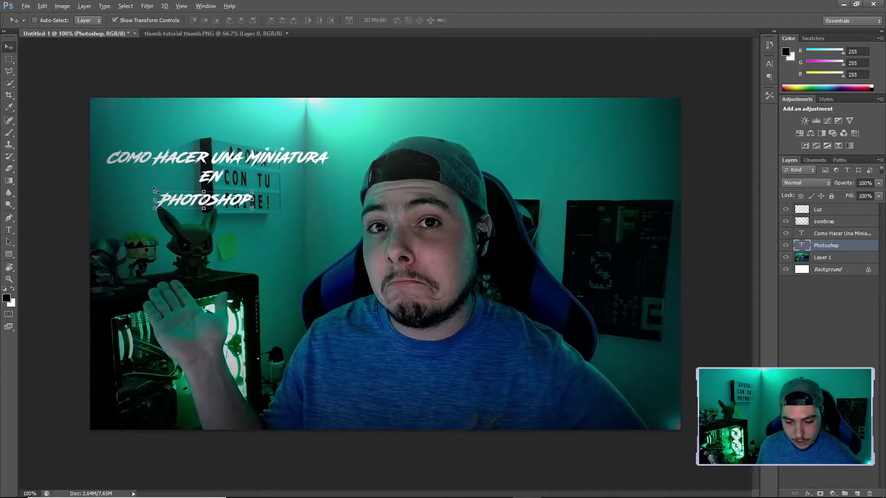
{"action": "left_click_drag", "start_coordinate": [154, 191], "coordinate": [106, 172]}
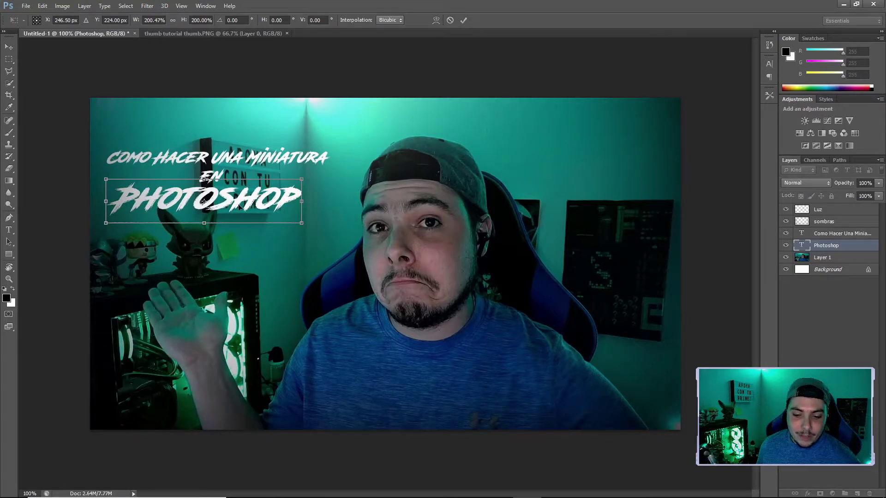
{"action": "left_click_drag", "start_coordinate": [238, 204], "coordinate": [235, 216]}
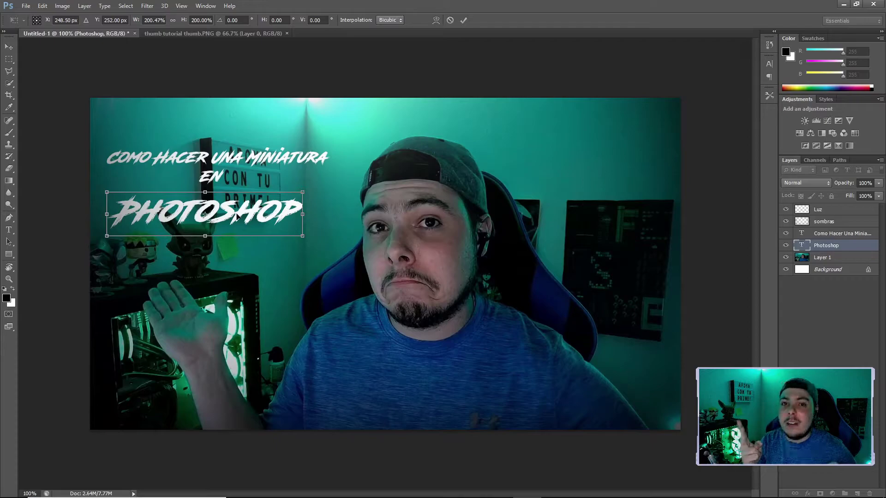
Commit the PHOTOSHOP text resize and add a new empty layer beneath it
{"action": "left_click", "coordinate": [463, 20]}
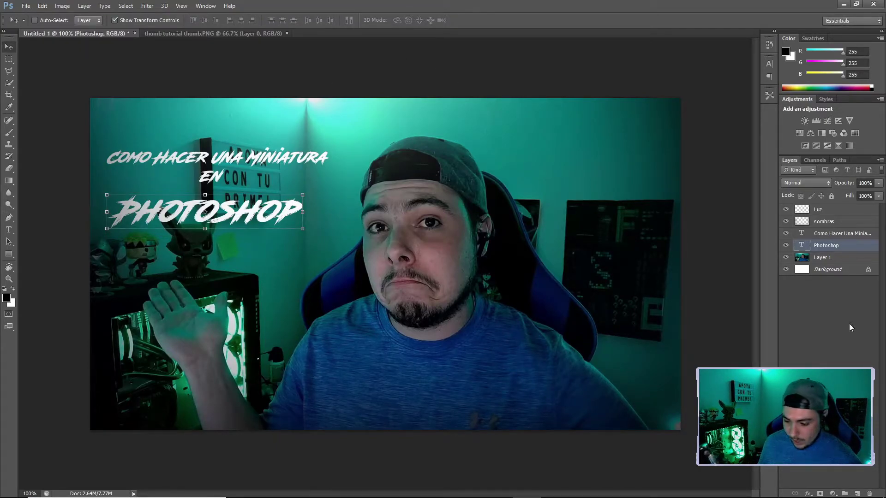
{"action": "left_click", "coordinate": [857, 494]}
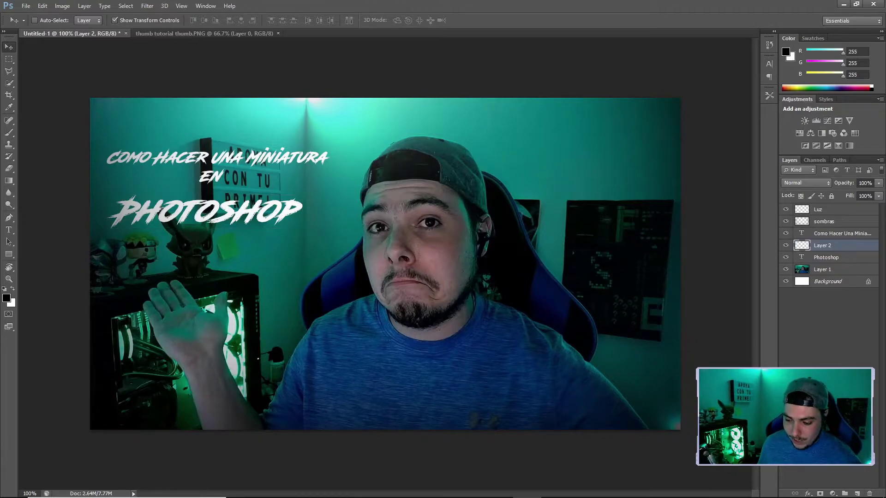
{"action": "left_click_drag", "start_coordinate": [845, 250], "coordinate": [843, 264]}
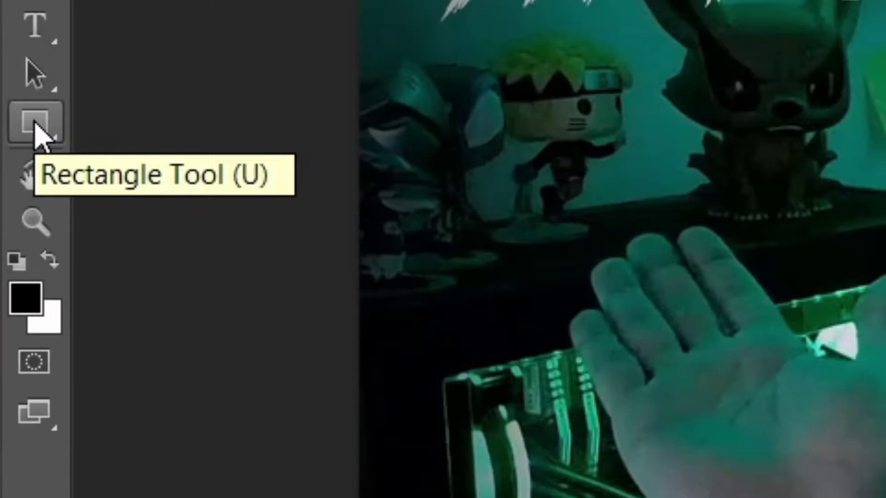
Draw a black 439 × 88 px rectangle covering the PHOTOSHOP word
{"action": "left_click", "coordinate": [36, 127]}
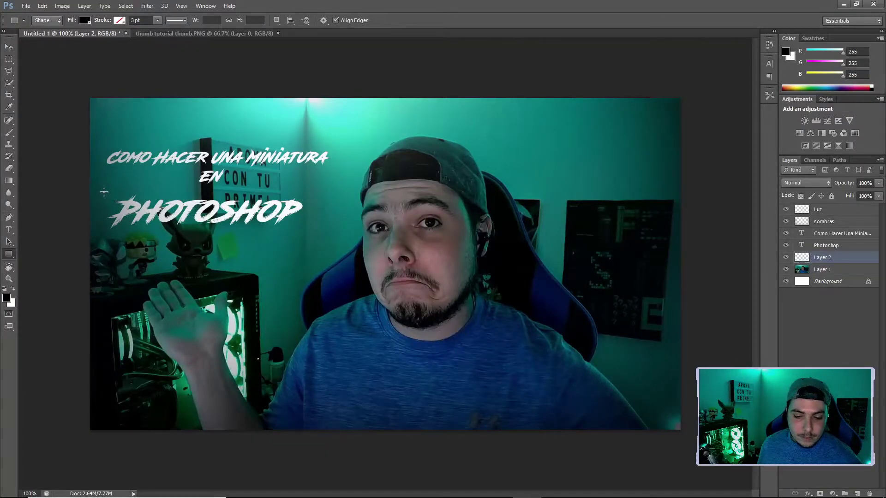
{"action": "left_click_drag", "start_coordinate": [103, 191], "coordinate": [306, 231]}
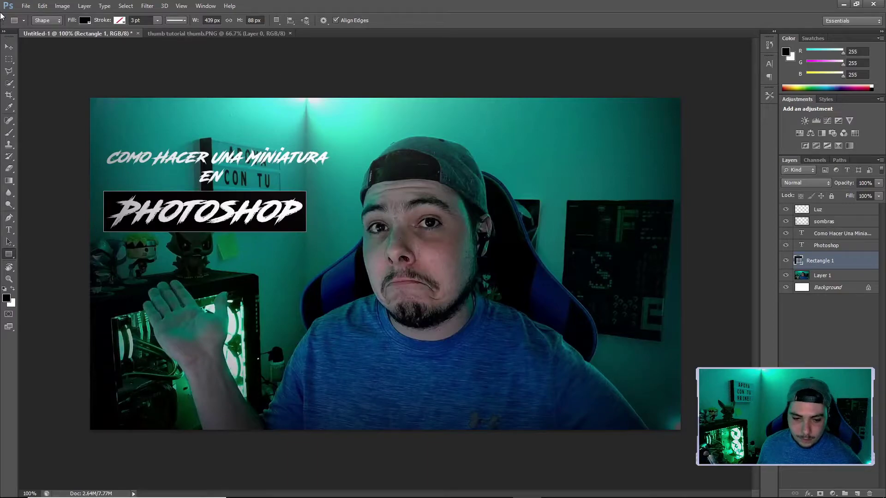
{"action": "left_click", "coordinate": [9, 47]}
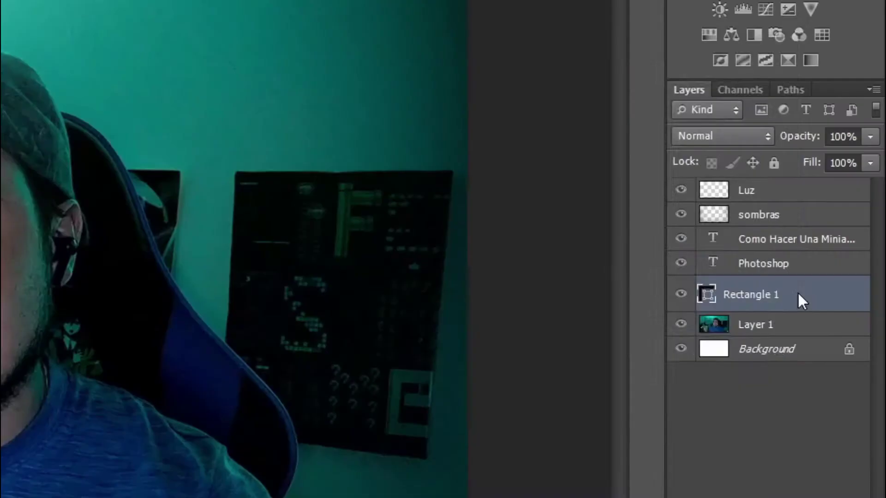
Rasterize Rectangle 1 into a pixel layer and adjust its place in the layer stack
{"action": "right_click", "coordinate": [840, 262]}
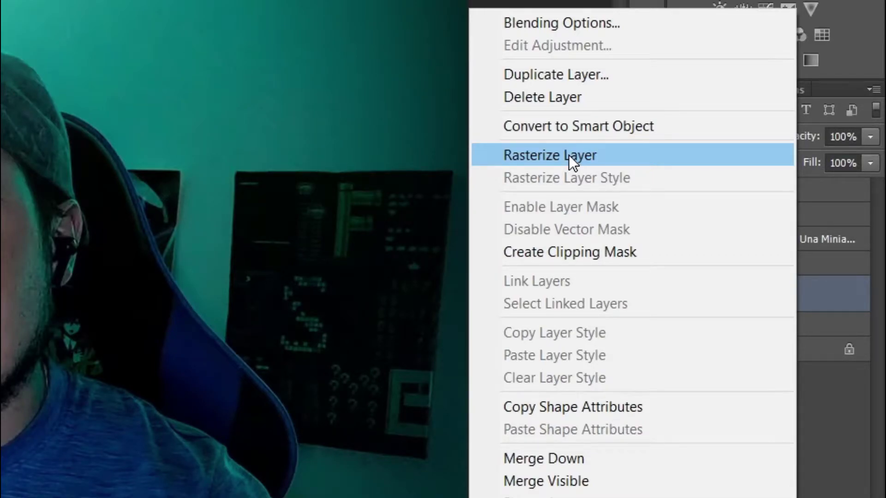
{"action": "left_click", "coordinate": [569, 155]}
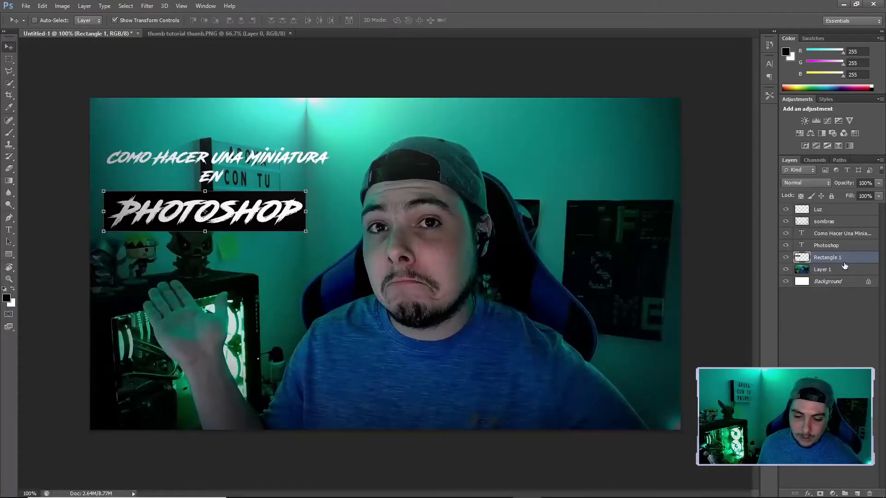
{"action": "left_click_drag", "start_coordinate": [831, 257], "coordinate": [802, 247]}
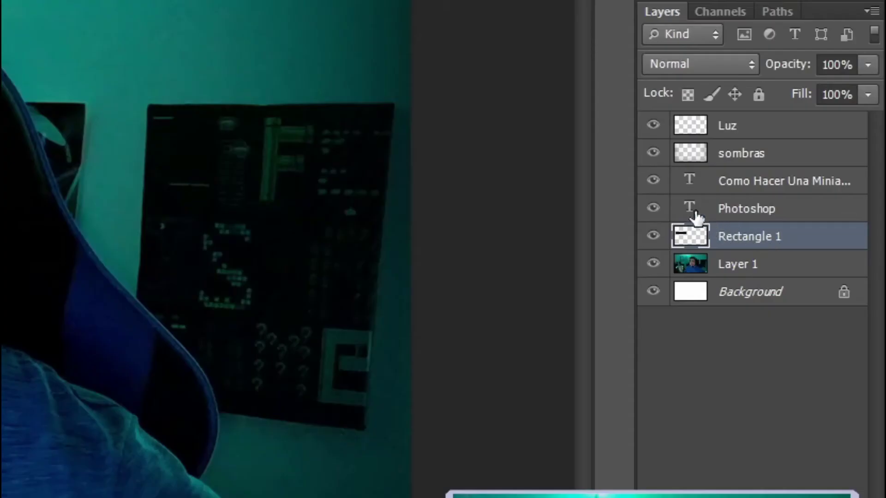
{"action": "left_click_drag", "start_coordinate": [691, 210], "coordinate": [691, 213]}
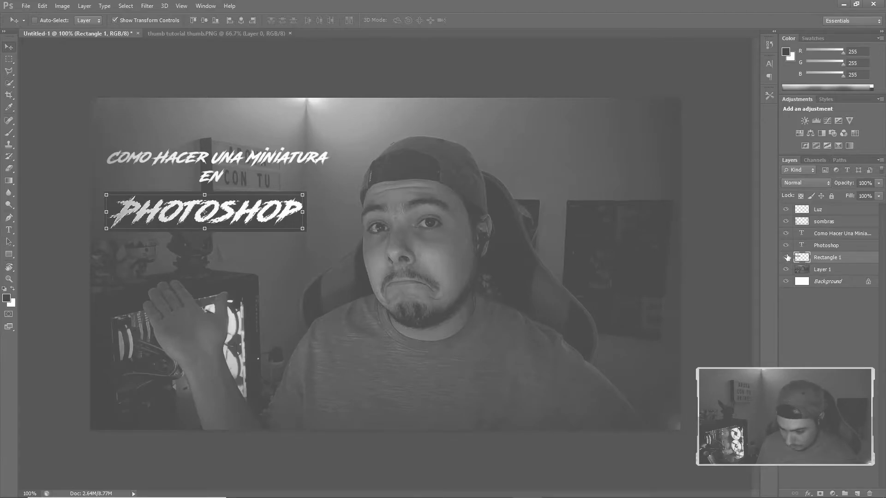
{"action": "left_click", "coordinate": [785, 258]}
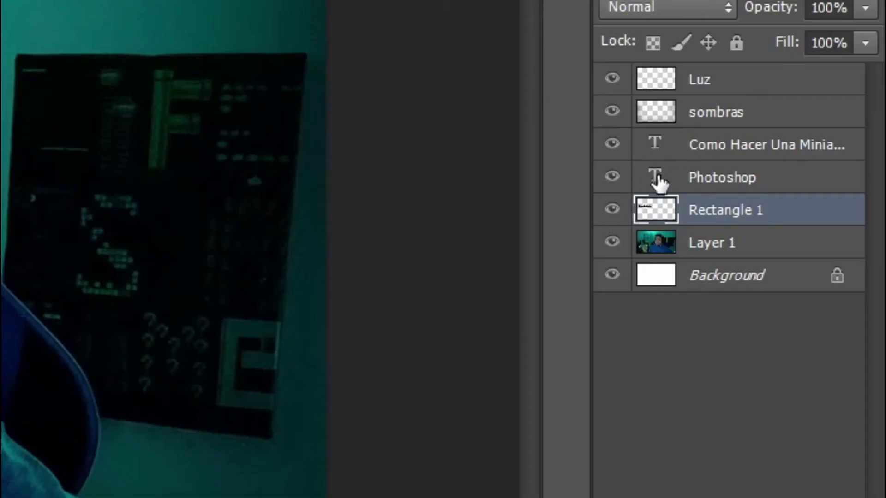
{"action": "left_click_drag", "start_coordinate": [662, 177], "coordinate": [649, 192]}
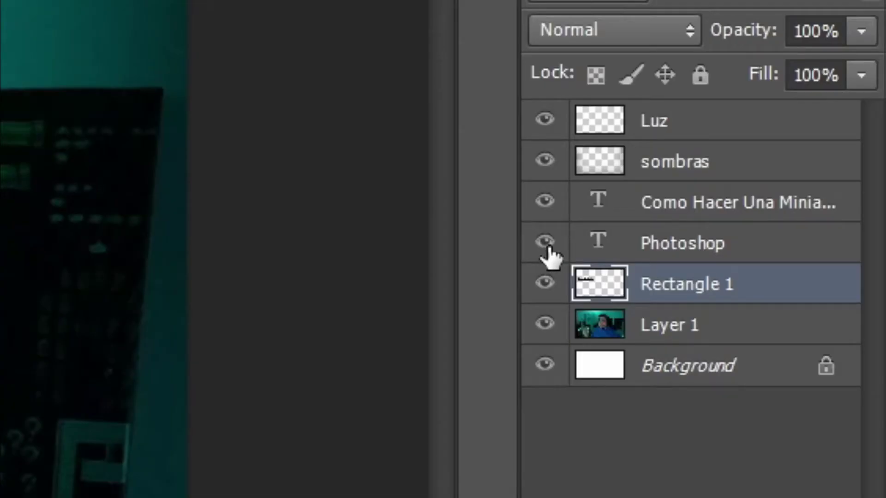
Hide the PHOTOSHOP text layer and start a free transform on the banner
{"action": "left_click", "coordinate": [546, 242]}
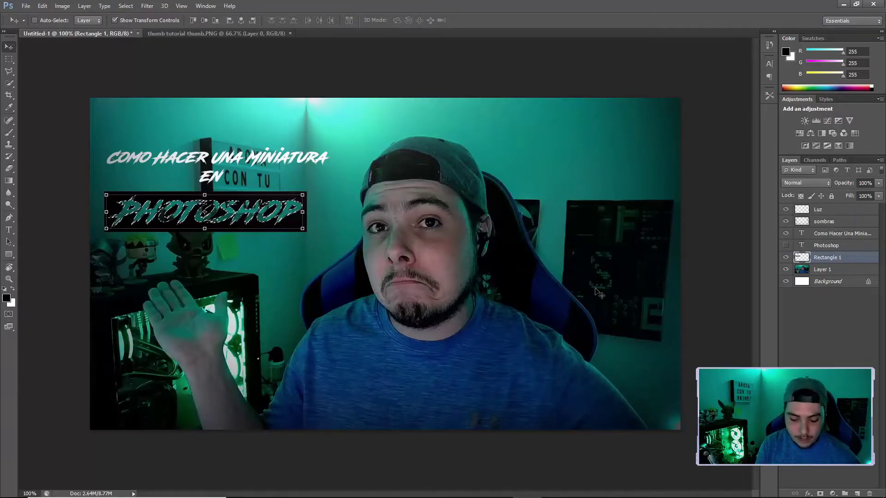
{"action": "key", "text": "ctrl+t"}
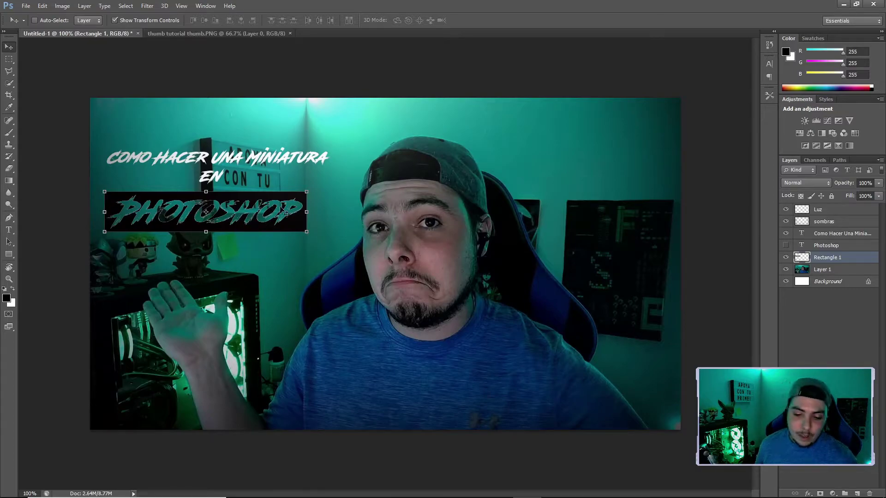
Add a Normal-blend Gradient Overlay using the orange-yellow amarillo preset to the banner
{"action": "double_click", "coordinate": [853, 263]}
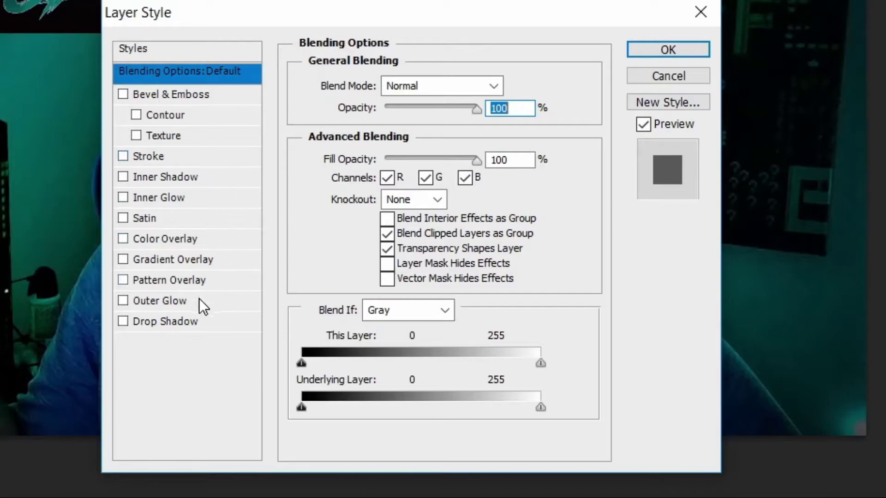
{"action": "left_click", "coordinate": [189, 260]}
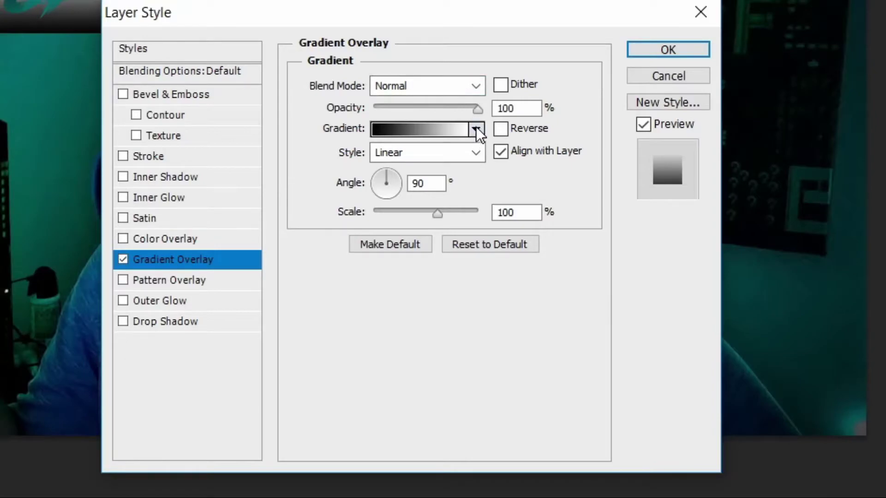
{"action": "left_click", "coordinate": [476, 86]}
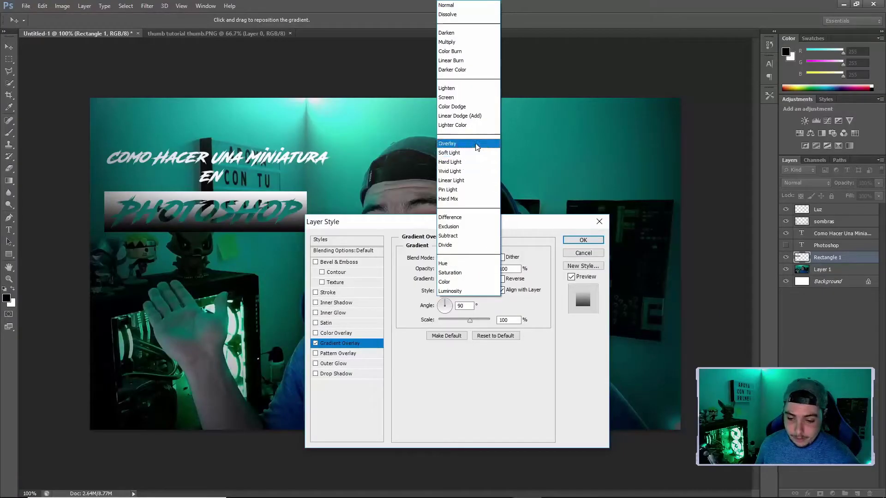
{"action": "left_click", "coordinate": [475, 145]}
{"action": "left_click", "coordinate": [476, 257]}
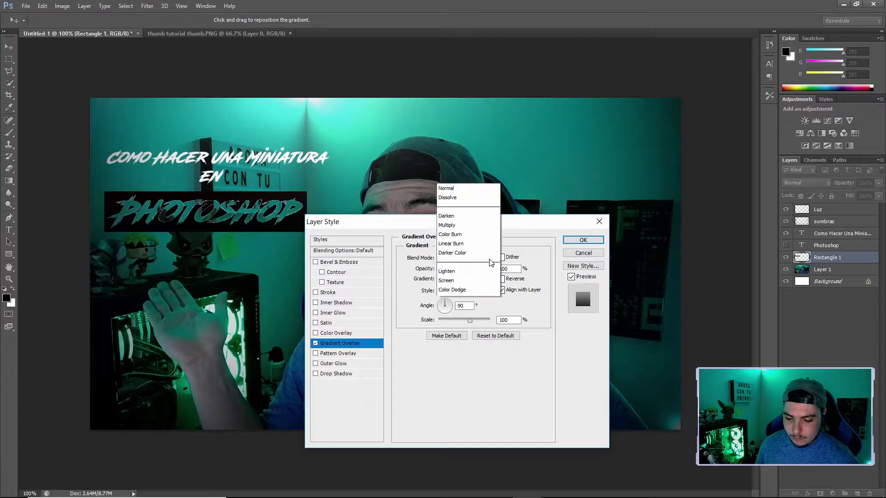
{"action": "left_click", "coordinate": [446, 5]}
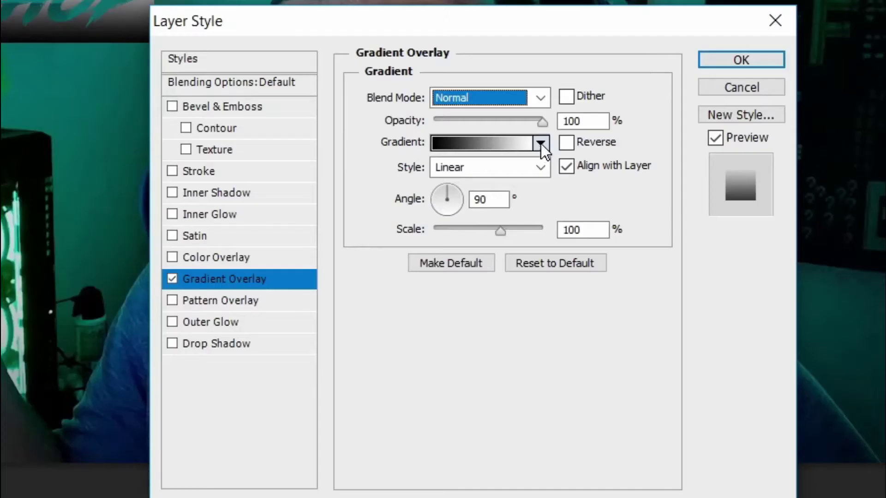
{"action": "left_click", "coordinate": [488, 279]}
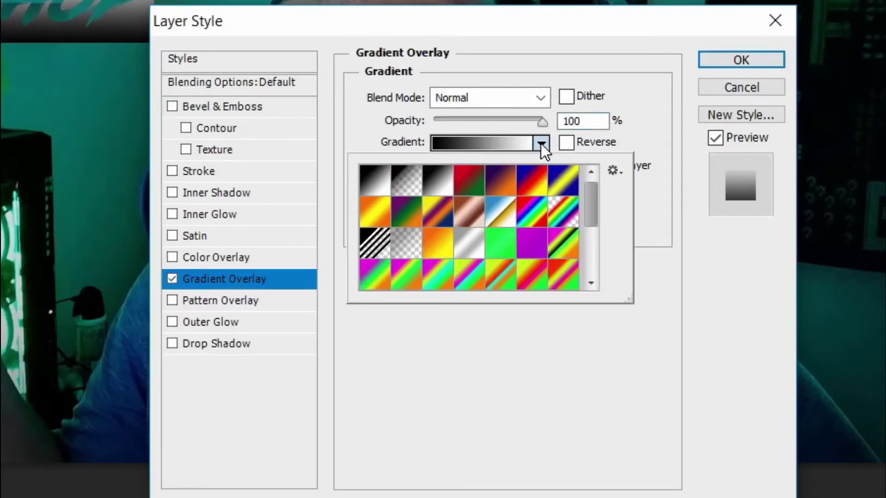
{"action": "left_click", "coordinate": [443, 252]}
{"action": "left_click", "coordinate": [629, 326]}
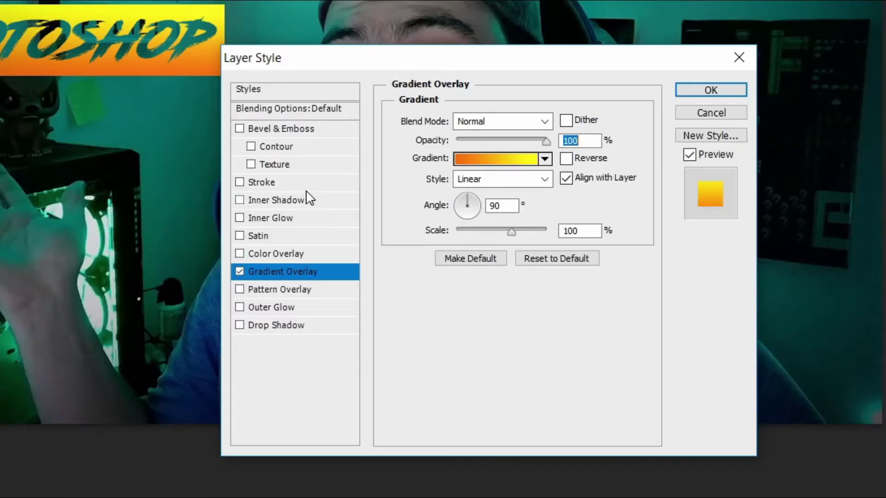
Add an Inner Glow at about 55% opacity and apply the banner's effects
{"action": "left_click", "coordinate": [297, 218]}
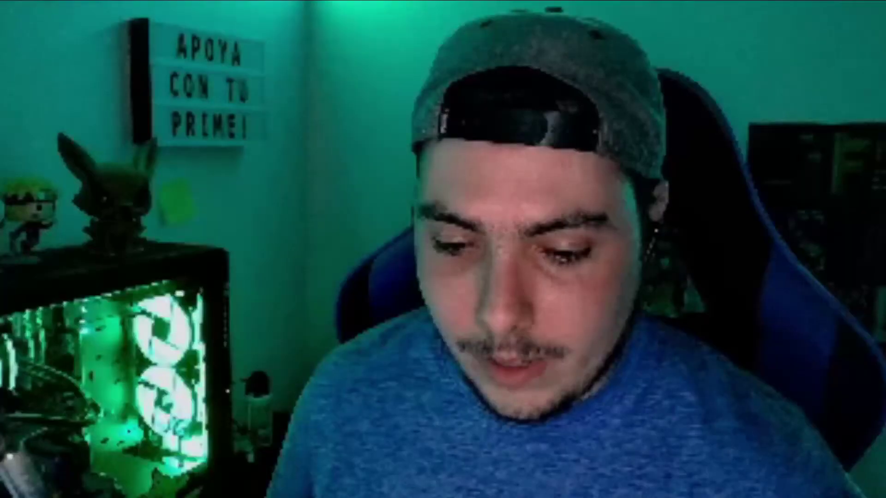
{"action": "mouse_move", "coordinate": [472, 269]}
{"action": "left_mouse_down"}
{"action": "mouse_move", "coordinate": [463, 270]}
{"action": "mouse_move", "coordinate": [485, 273]}
{"action": "mouse_move", "coordinate": [459, 274]}
{"action": "left_mouse_up"}
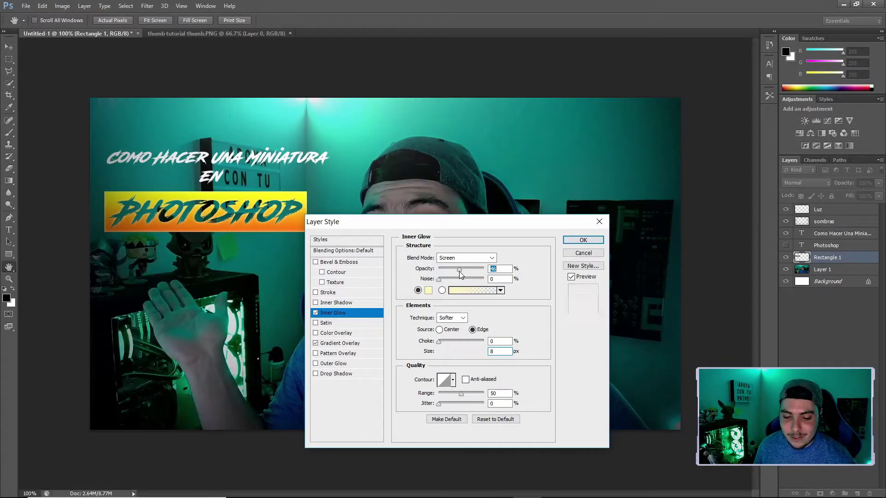
{"action": "left_click", "coordinate": [583, 240]}
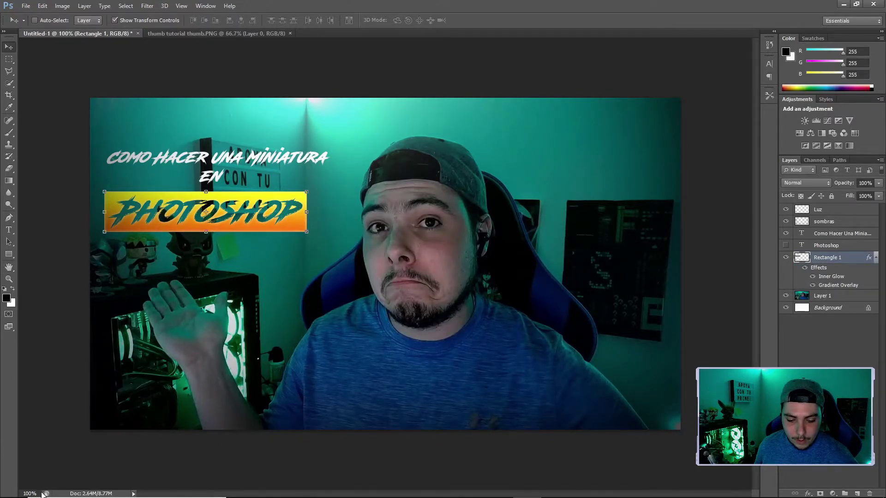
Zoom in to inspect the banner, then return the view to 100%
{"action": "left_click_drag", "start_coordinate": [39, 492], "coordinate": [19, 494]}
{"action": "type", "text": "15"}
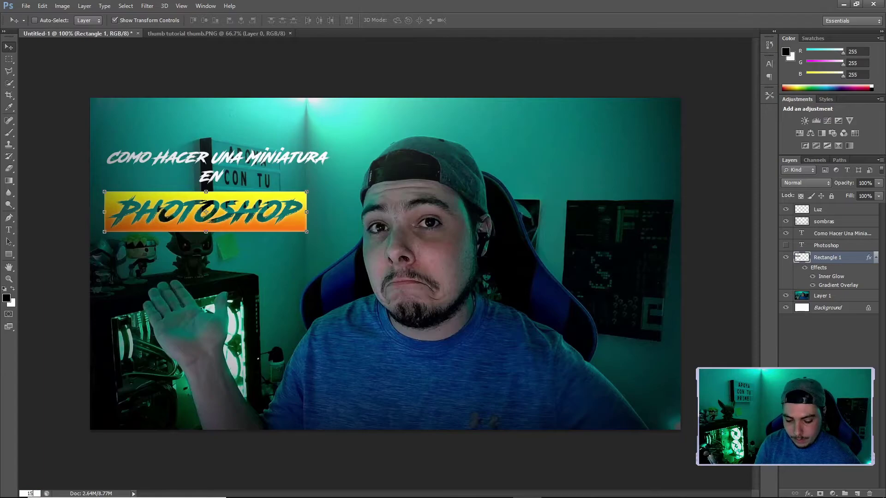
{"action": "key", "text": "Return"}
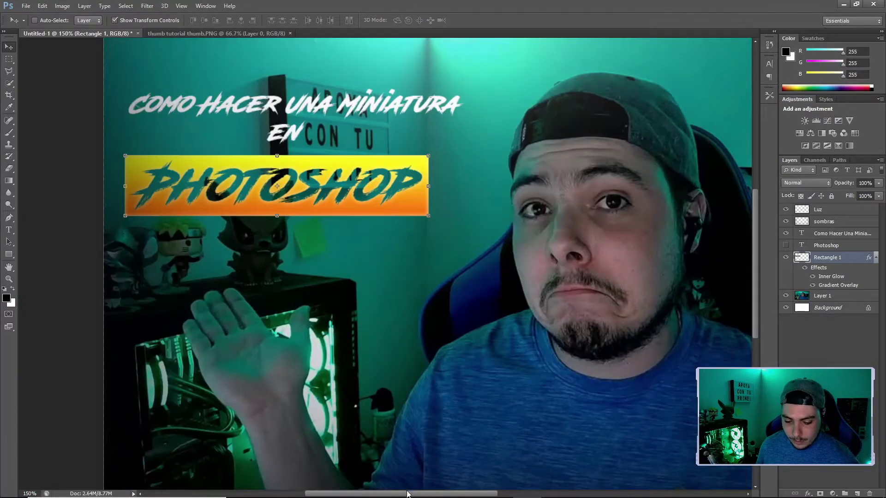
{"action": "left_click", "coordinate": [26, 493]}
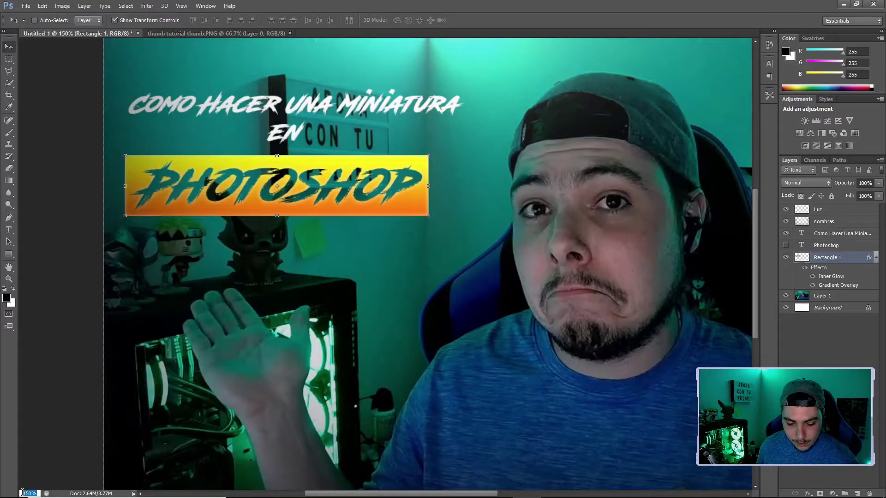
{"action": "type", "text": "100"}
{"action": "key", "text": "Return"}
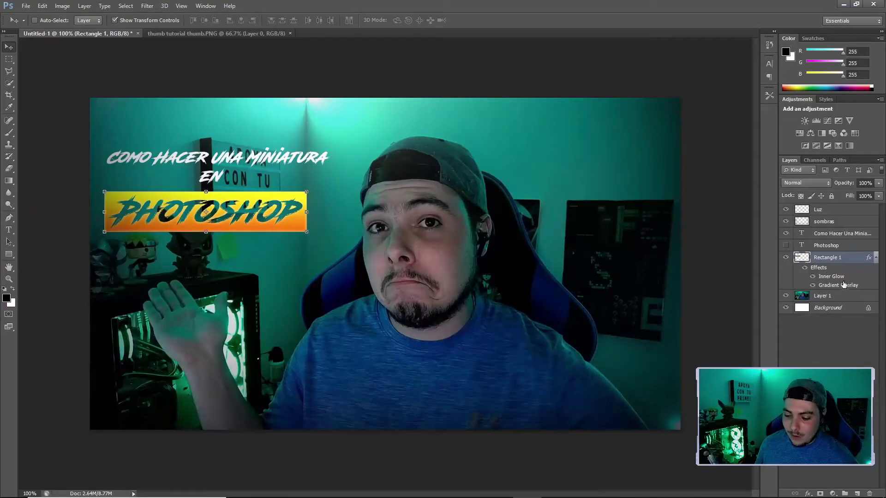
Rasterize Rectangle 1's layer style, then select the title and Photoshop layers
{"action": "right_click", "coordinate": [844, 259]}
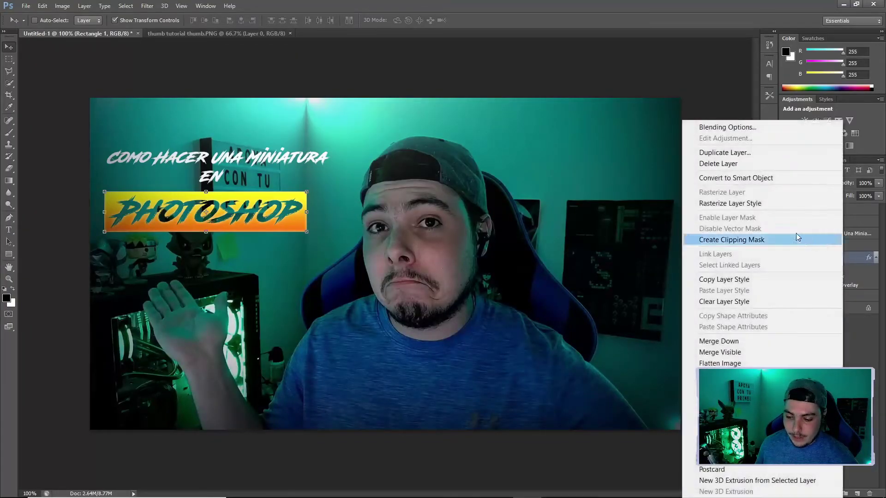
{"action": "left_click", "coordinate": [761, 204]}
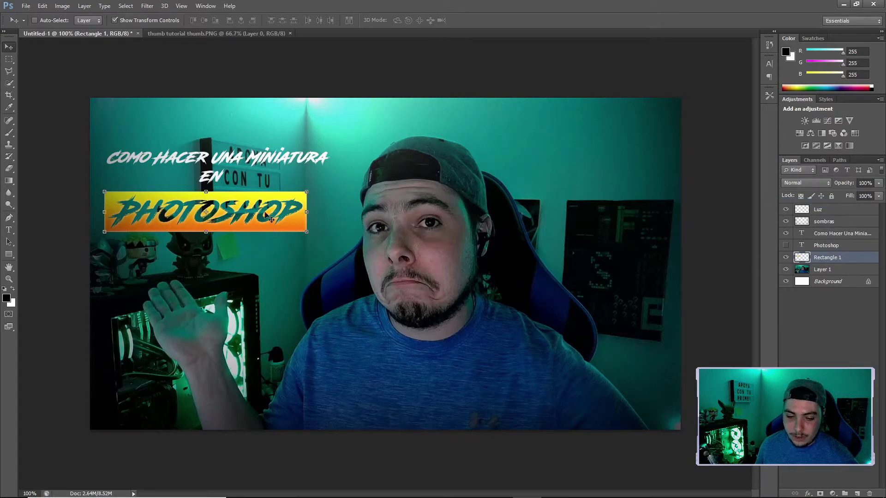
{"action": "left_click", "coordinate": [852, 235]}
{"action": "left_click", "coordinate": [846, 248]}
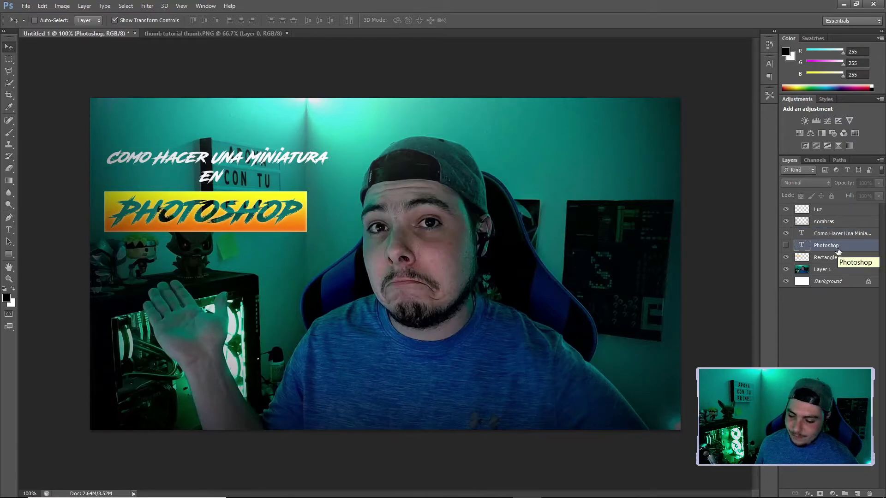
Give the title layer a silver Gradient Overlay lowered to 30% opacity
{"action": "left_click", "coordinate": [844, 234]}
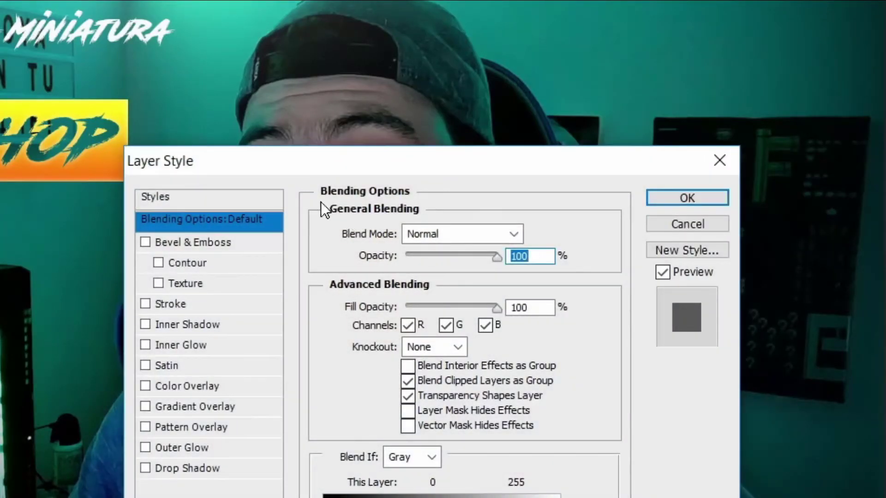
{"action": "left_click_drag", "start_coordinate": [274, 168], "coordinate": [285, 45]}
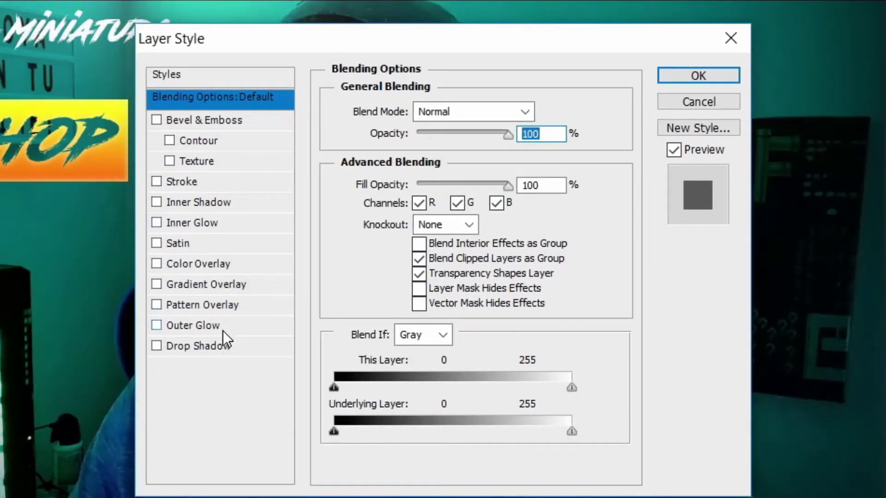
{"action": "left_click", "coordinate": [201, 284]}
{"action": "left_click", "coordinate": [507, 155]}
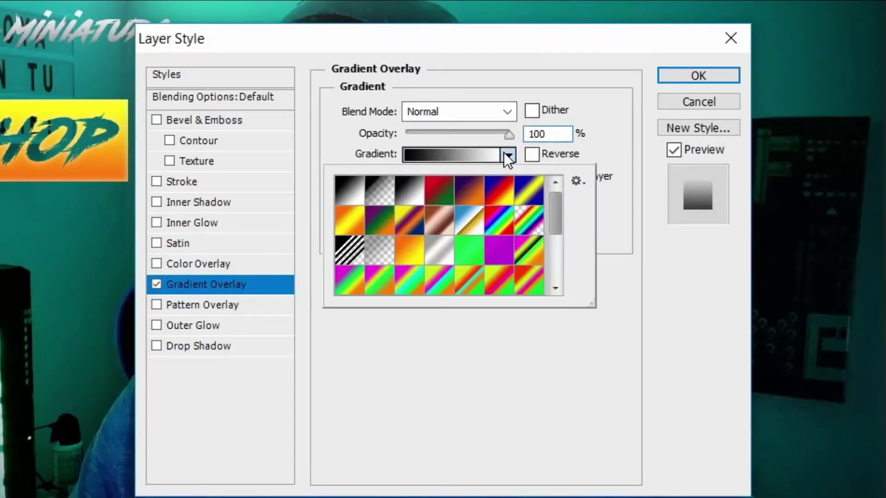
{"action": "left_click", "coordinate": [438, 253]}
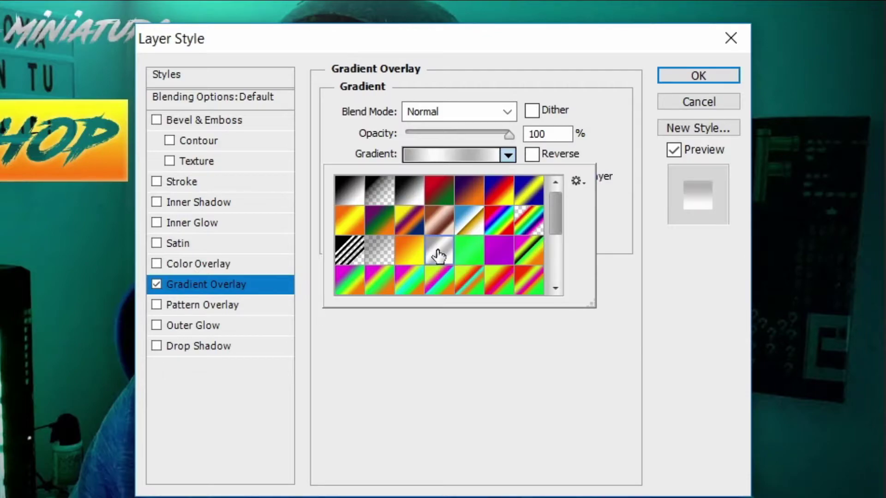
{"action": "left_click_drag", "start_coordinate": [509, 134], "coordinate": [472, 136]}
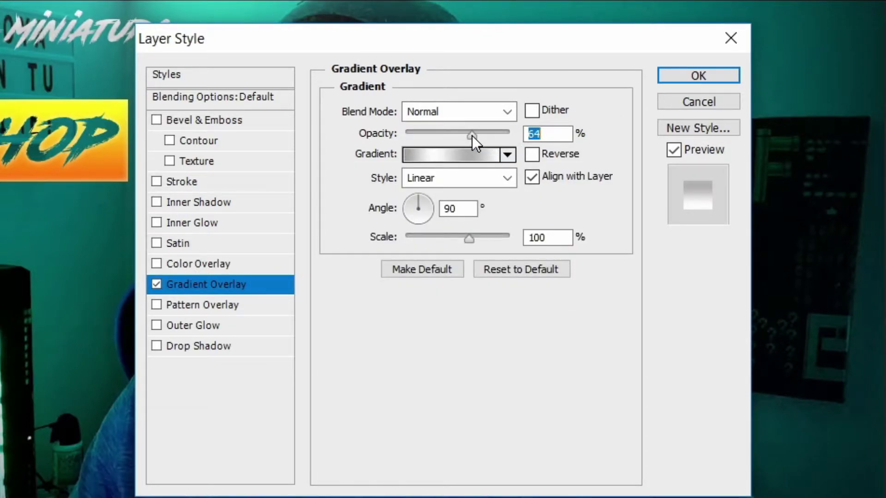
{"action": "left_click_drag", "start_coordinate": [472, 135], "coordinate": [436, 132]}
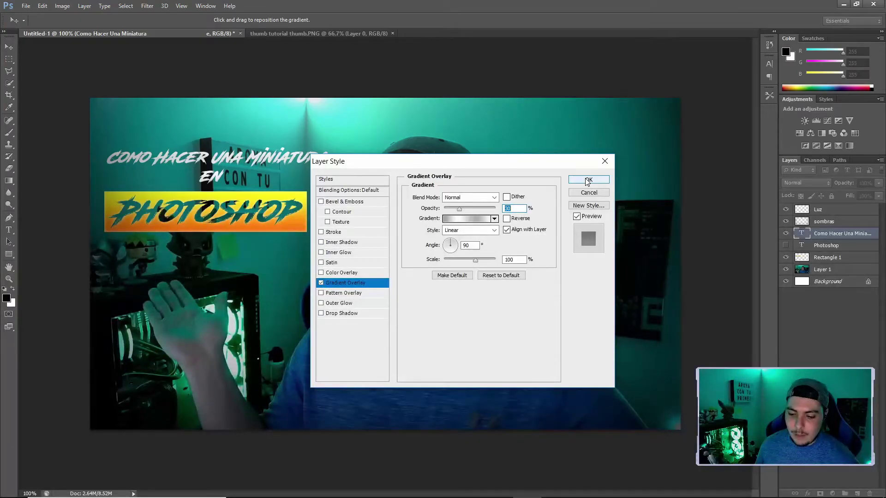
{"action": "left_click", "coordinate": [587, 180]}
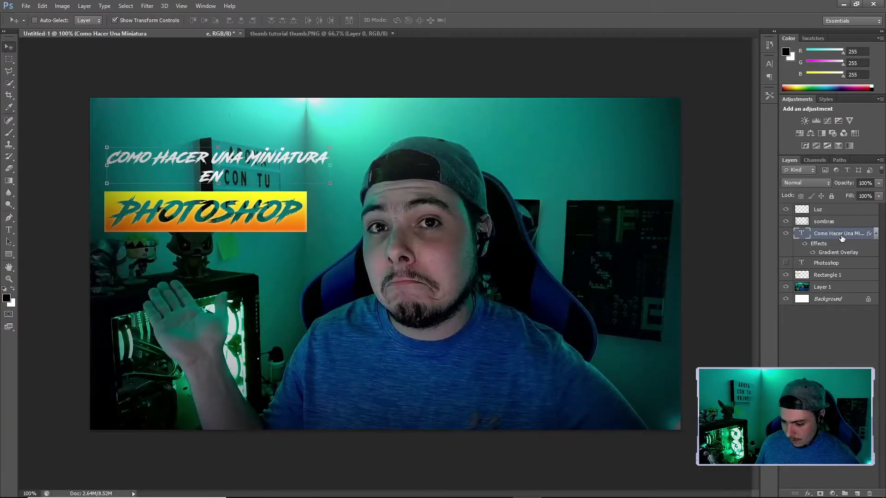
Rasterize the title's layer style and nudge the PHOTOSHOP banner up and right
{"action": "right_click", "coordinate": [826, 233]}
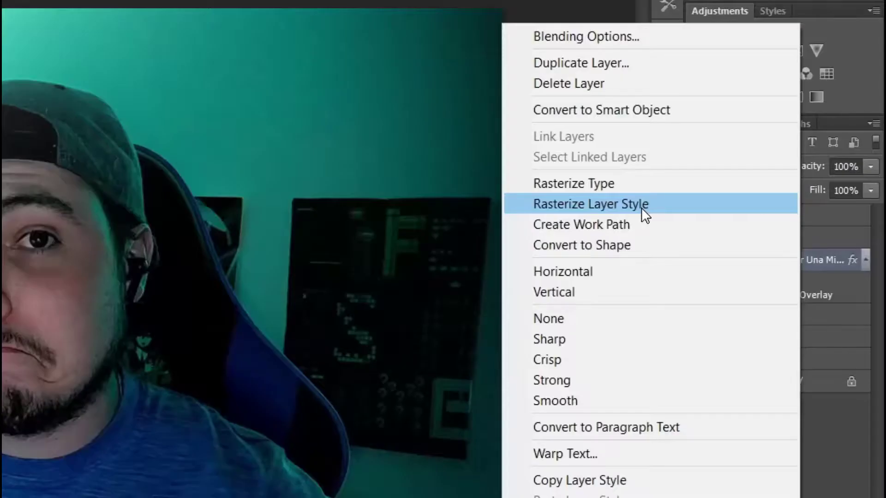
{"action": "left_click", "coordinate": [642, 208]}
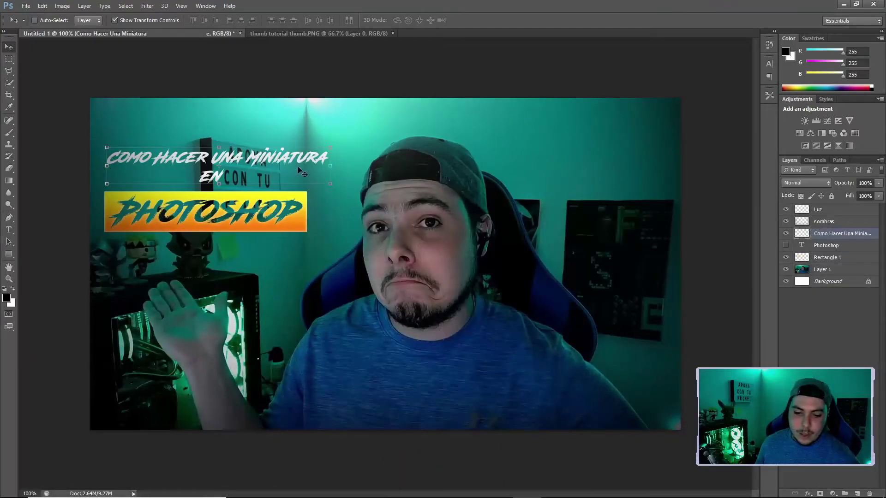
{"action": "left_click", "coordinate": [826, 257]}
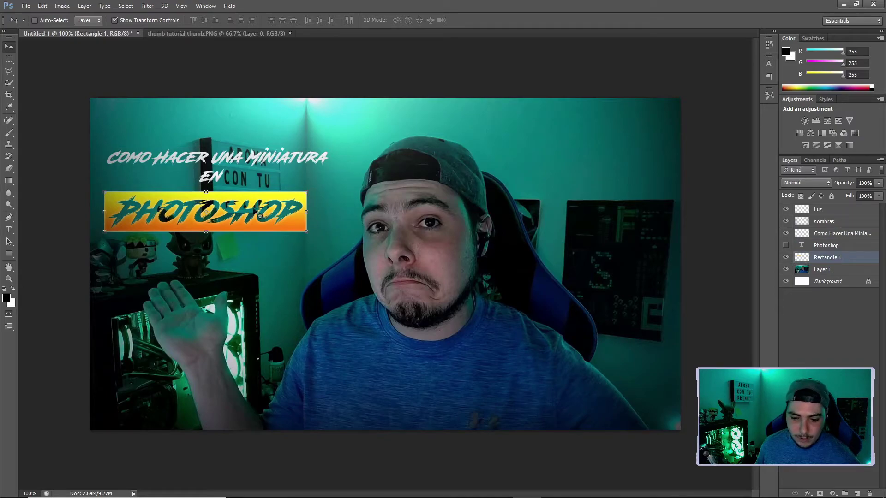
{"action": "left_click_drag", "start_coordinate": [243, 212], "coordinate": [250, 208]}
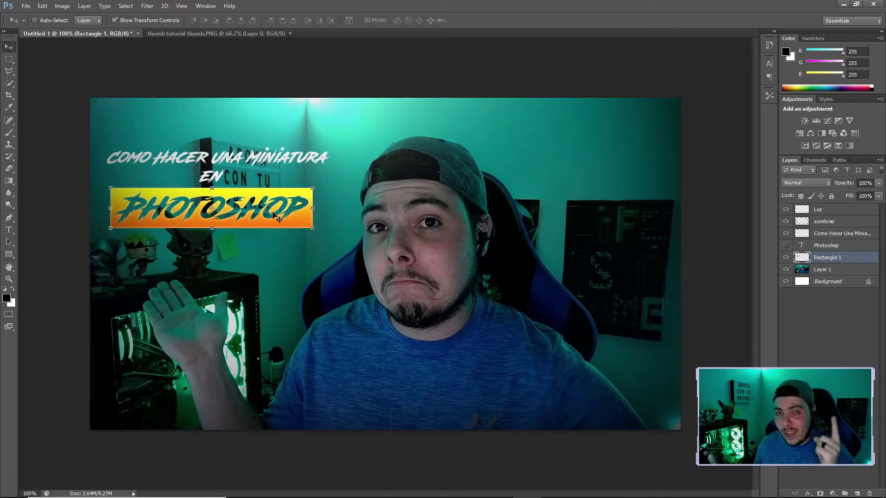
Merge the Rectangle 1 banner into the title layer
{"action": "left_click", "coordinate": [845, 236]}
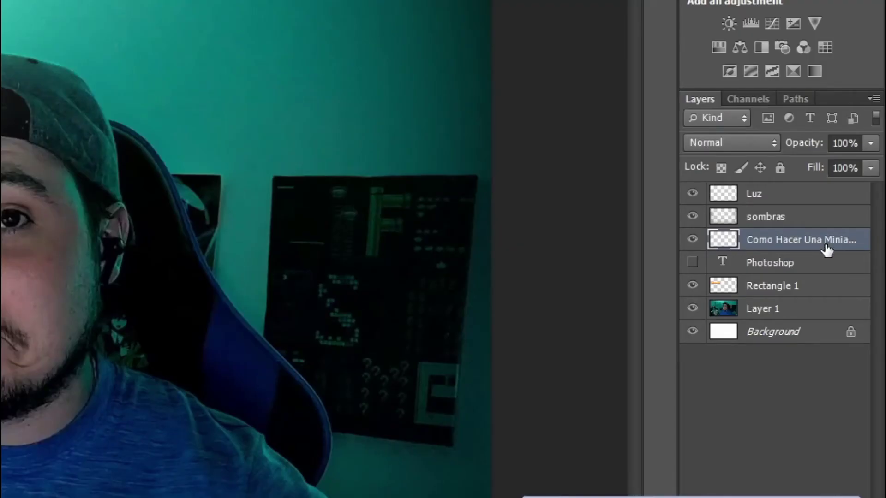
{"action": "left_click", "coordinate": [812, 291], "text": "ctrl"}
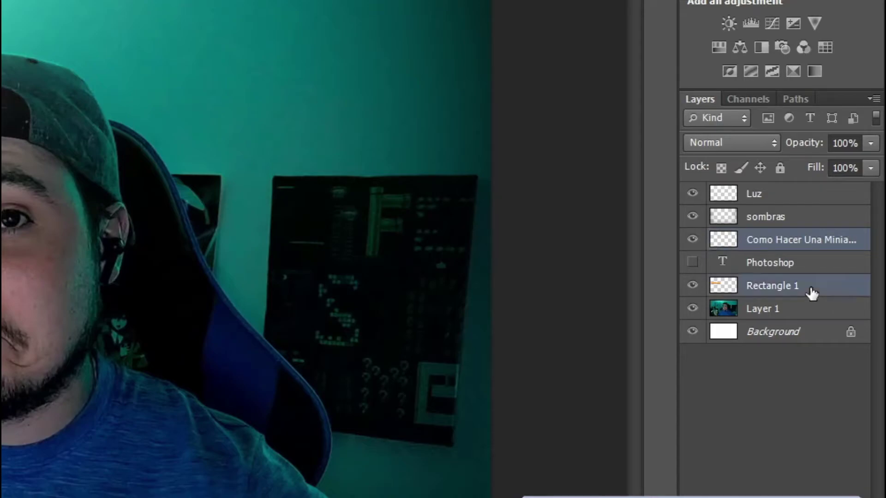
{"action": "right_click", "coordinate": [814, 244]}
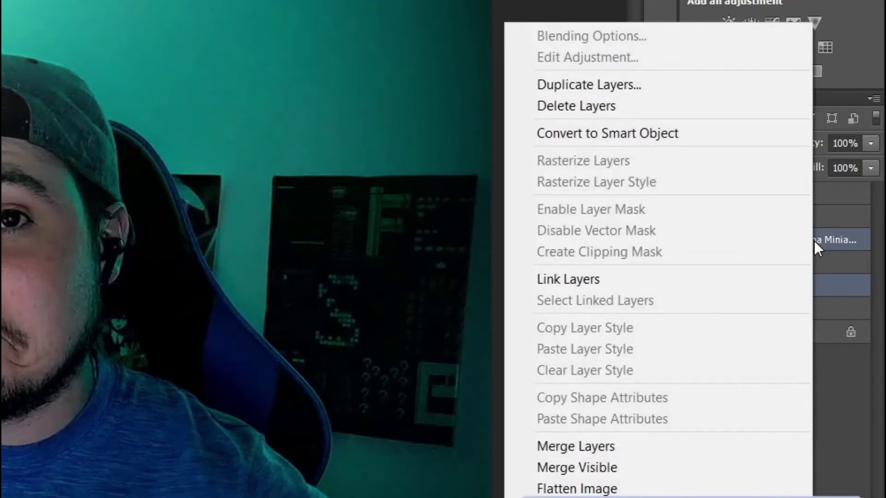
{"action": "left_click", "coordinate": [629, 445]}
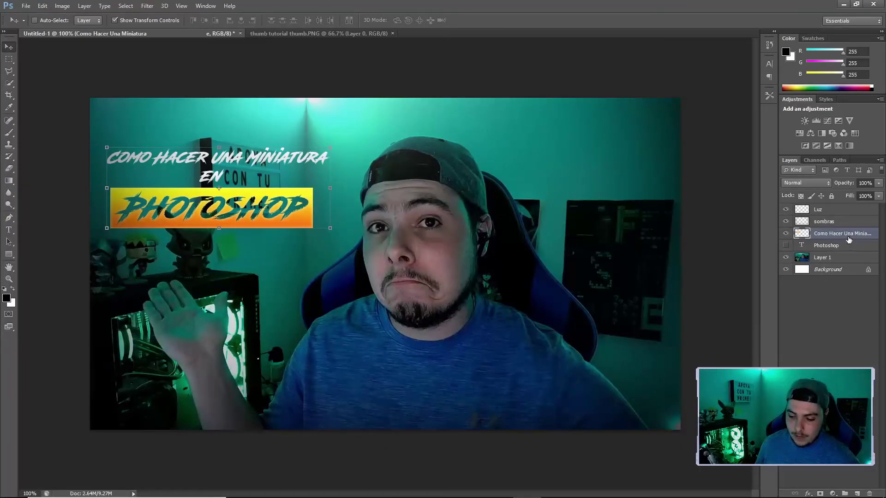
Move the merged title layer above sombras and shift it lower on the canvas
{"action": "mouse_move", "coordinate": [261, 181]}
{"action": "left_mouse_down"}
{"action": "mouse_move", "coordinate": [270, 171]}
{"action": "mouse_move", "coordinate": [271, 181]}
{"action": "left_mouse_up"}
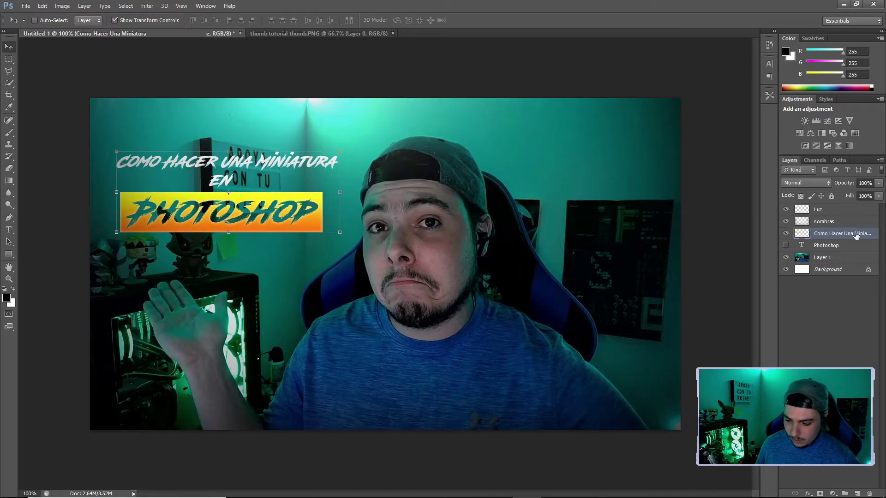
{"action": "left_click_drag", "start_coordinate": [850, 234], "coordinate": [849, 230]}
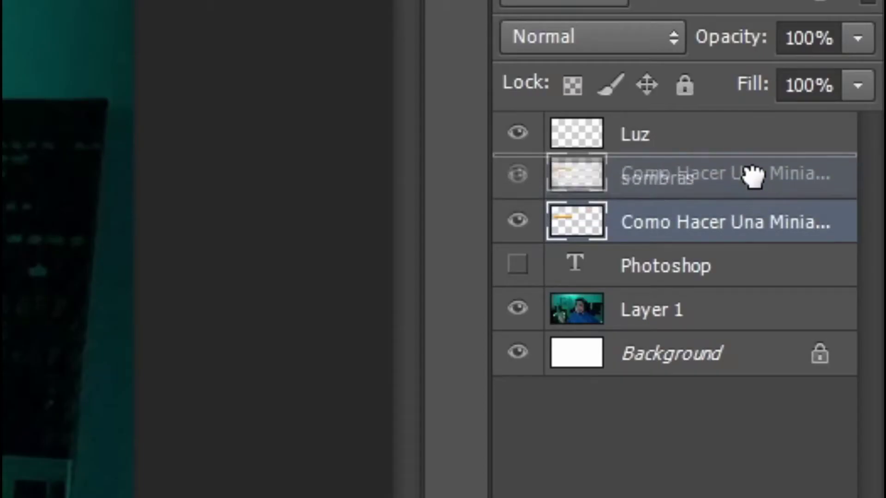
{"action": "left_click_drag", "start_coordinate": [752, 188], "coordinate": [757, 185]}
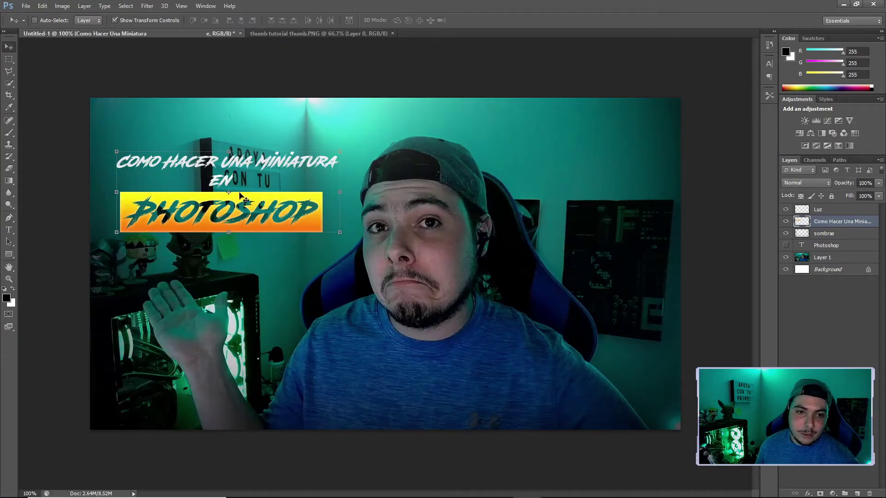
{"action": "left_click_drag", "start_coordinate": [273, 181], "coordinate": [270, 216]}
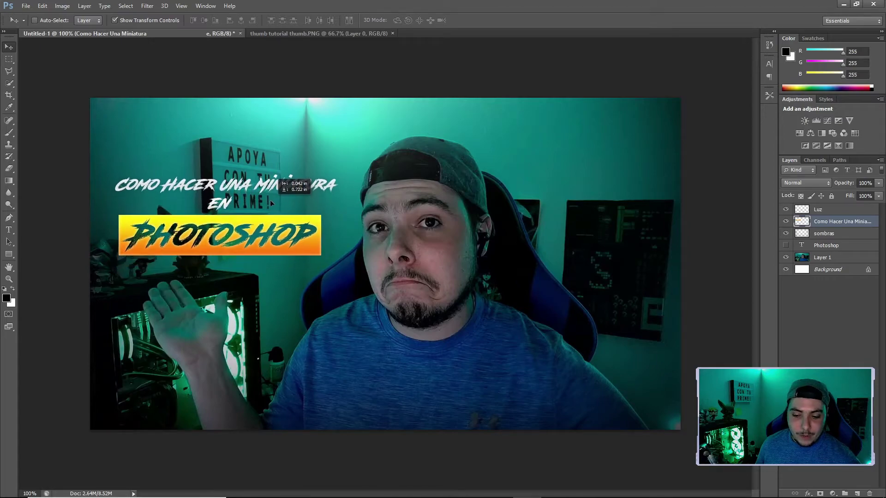
{"action": "mouse_move", "coordinate": [270, 217]}
{"action": "left_mouse_down"}
{"action": "mouse_move", "coordinate": [261, 264]}
{"action": "mouse_move", "coordinate": [269, 226]}
{"action": "left_mouse_up"}
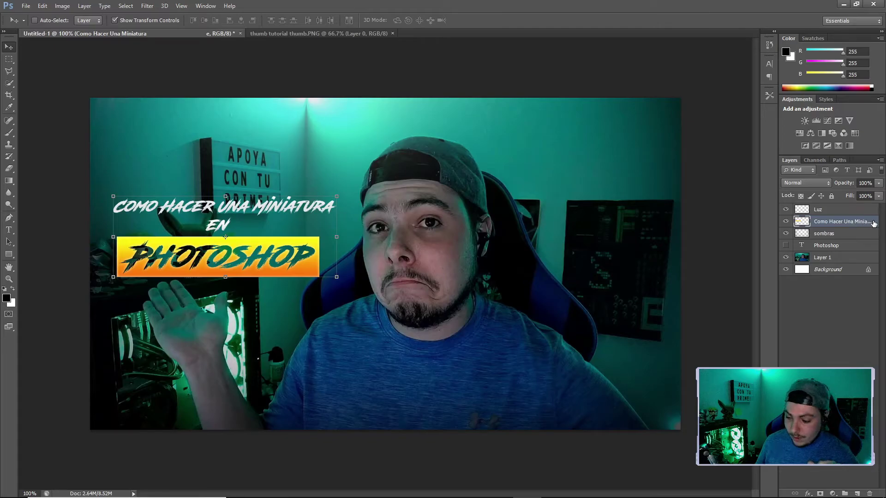
Give the merged title a drop shadow at 70° angle, 25 px distance, 49 px size
{"action": "double_click", "coordinate": [875, 222]}
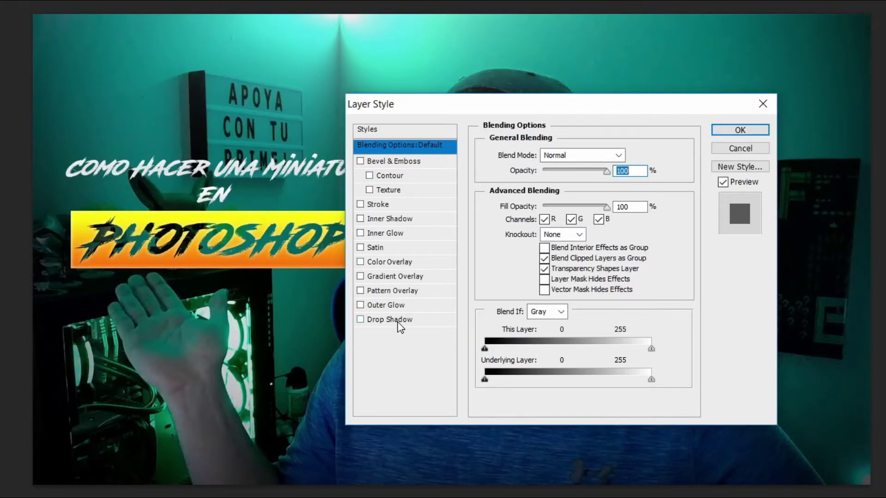
{"action": "left_click", "coordinate": [402, 320]}
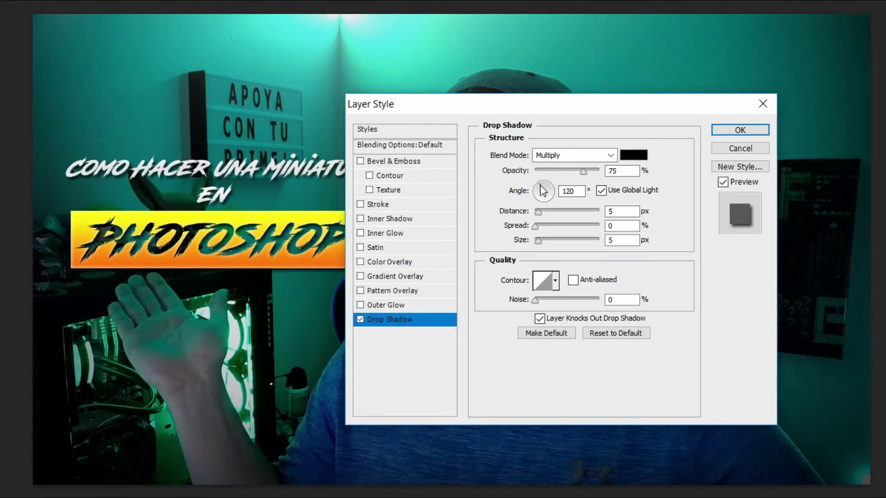
{"action": "left_click_drag", "start_coordinate": [542, 187], "coordinate": [548, 187]}
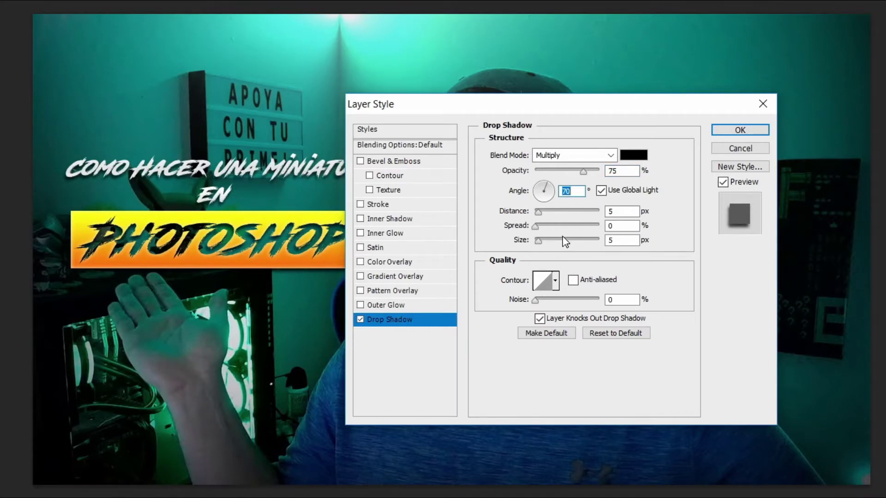
{"action": "double_click", "coordinate": [614, 213]}
{"action": "type", "text": "25"}
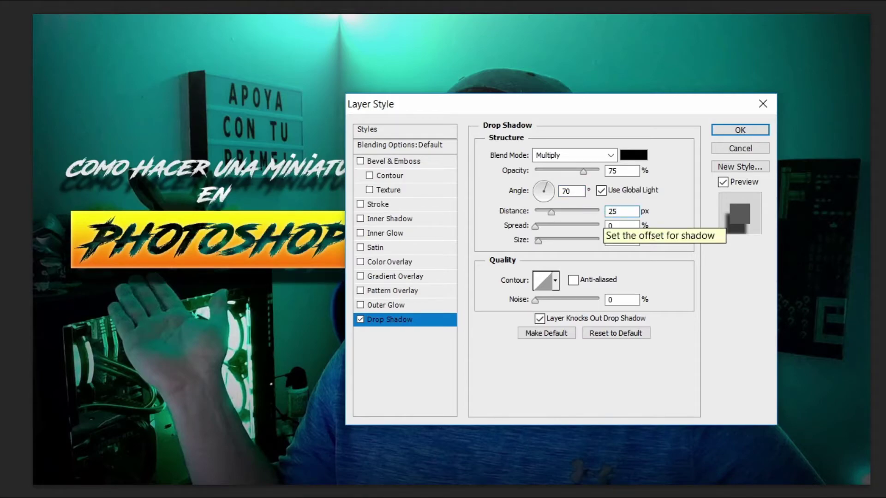
{"action": "key", "text": "Tab"}
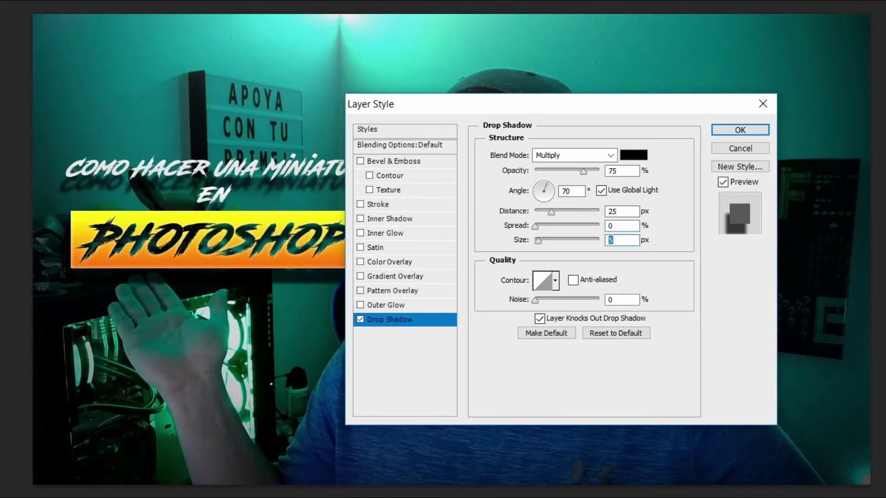
{"action": "type", "text": "49"}
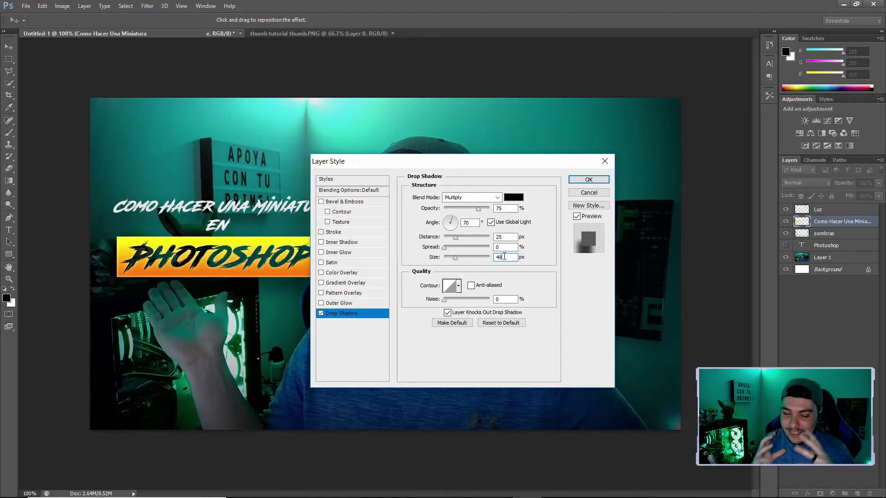
{"action": "left_click", "coordinate": [589, 180]}
Rasterize the title's drop shadow, then add another with 25 px distance and 49 px size
{"action": "right_click", "coordinate": [850, 222]}
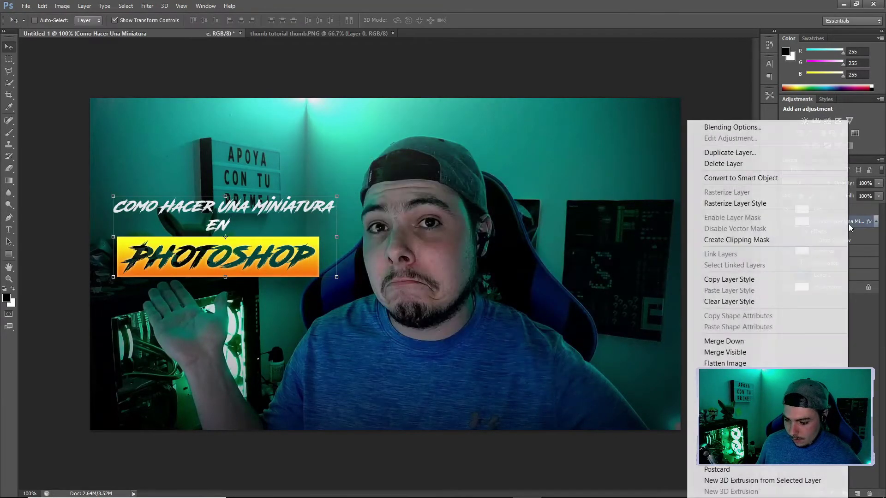
{"action": "left_click", "coordinate": [753, 206]}
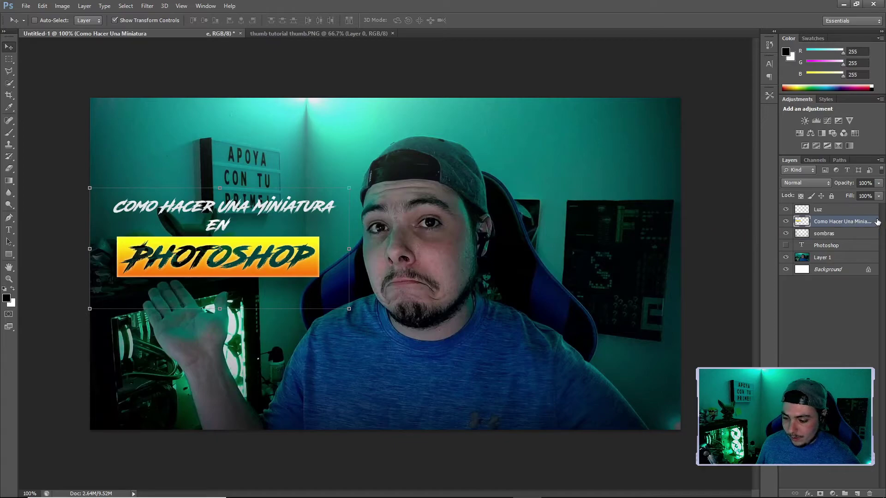
{"action": "double_click", "coordinate": [848, 228]}
{"action": "left_click", "coordinate": [340, 313]}
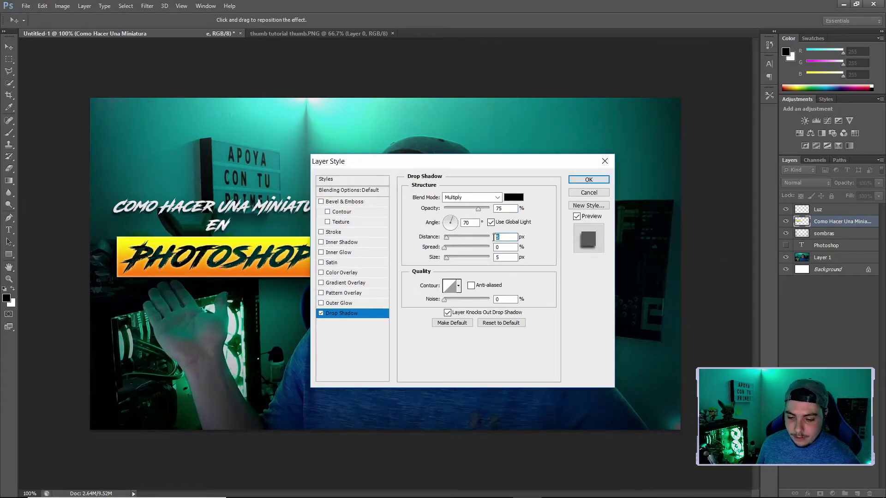
{"action": "type", "text": "25"}
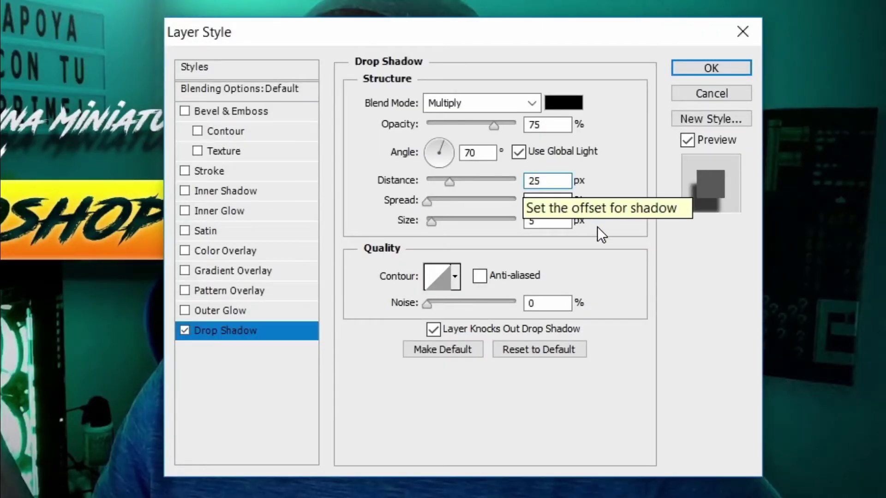
{"action": "left_click", "coordinate": [498, 258]}
{"action": "double_click", "coordinate": [531, 221]}
{"action": "type", "text": "49"}
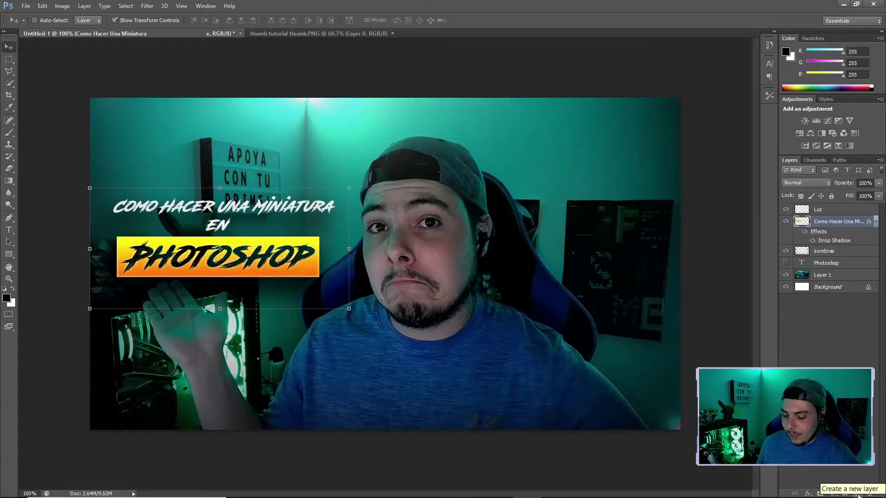
Add a new Layer 2 and move it just above Layer 1
{"action": "left_click", "coordinate": [858, 495]}
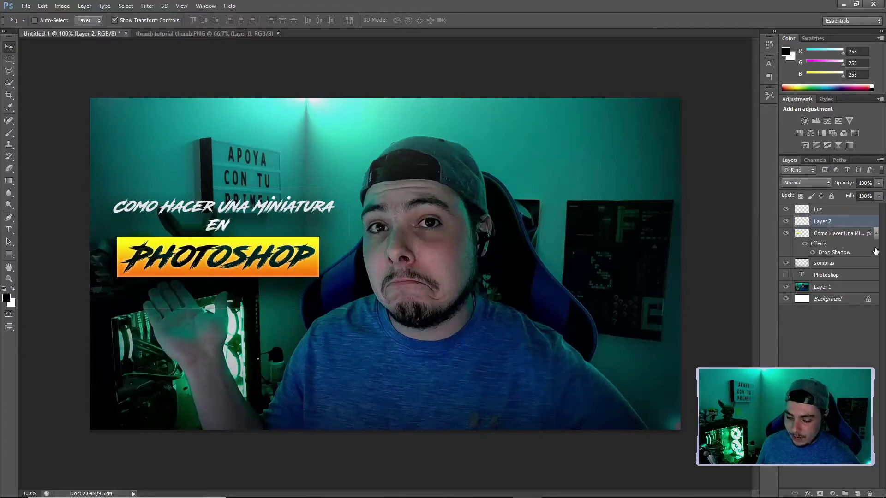
{"action": "left_click_drag", "start_coordinate": [849, 221], "coordinate": [851, 277]}
{"action": "left_click_drag", "start_coordinate": [778, 325], "coordinate": [774, 341]}
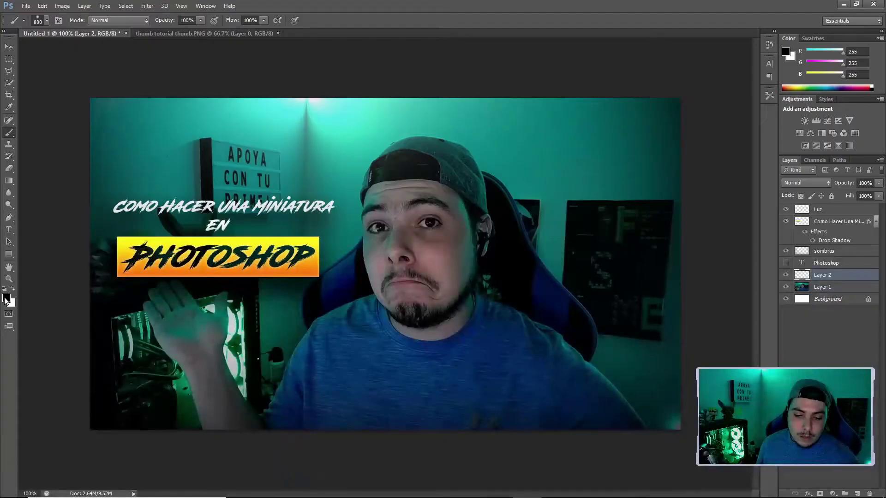
Set the foreground colour to a teal shade
{"action": "key", "text": "i"}
{"action": "left_click", "coordinate": [7, 298]}
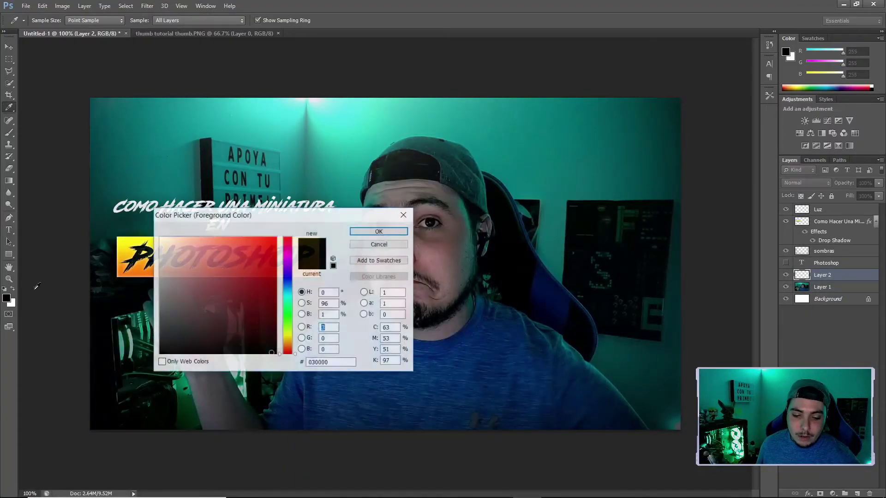
{"action": "left_click_drag", "start_coordinate": [288, 286], "coordinate": [287, 295]}
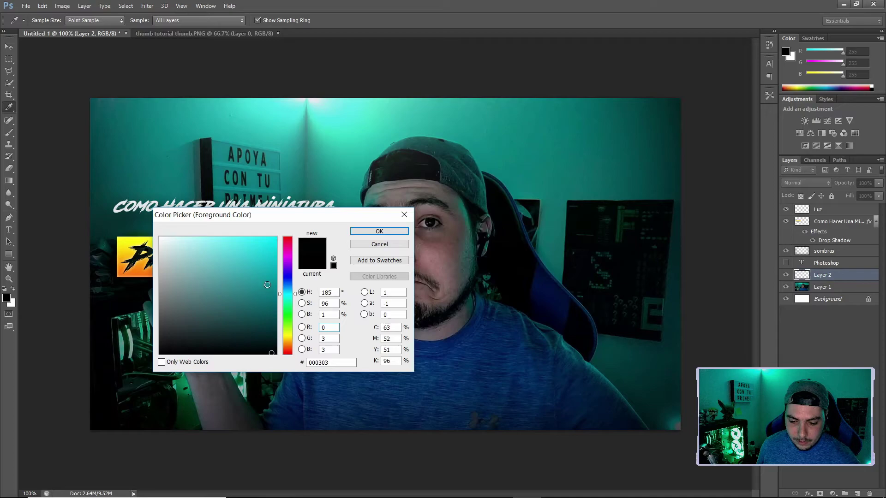
{"action": "left_click", "coordinate": [266, 273]}
{"action": "left_click", "coordinate": [369, 233]}
Paint teal across the whole canvas with a large soft brush
{"action": "key", "text": "b"}
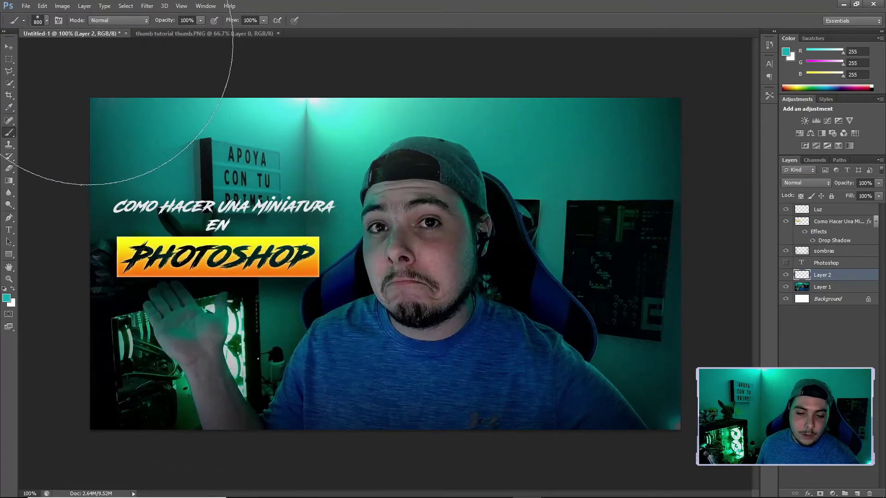
{"action": "left_click", "coordinate": [47, 21]}
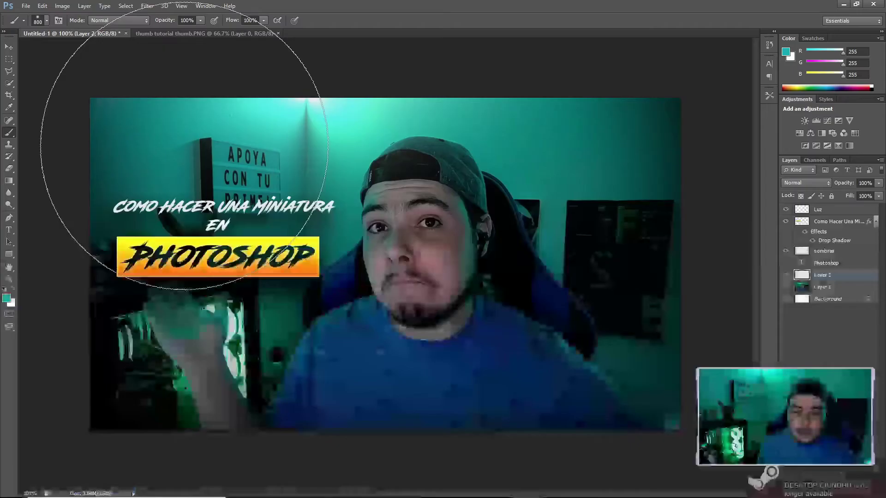
{"action": "key", "text": "Return"}
{"action": "left_click_drag", "start_coordinate": [167, 165], "coordinate": [668, 323]}
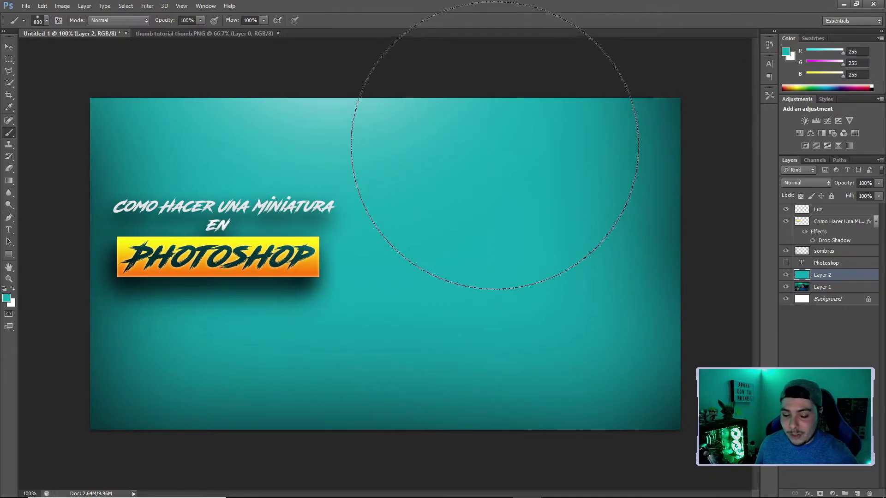
Set teal Layer 2 to Overlay blend mode at about 16% opacity
{"action": "double_click", "coordinate": [877, 280]}
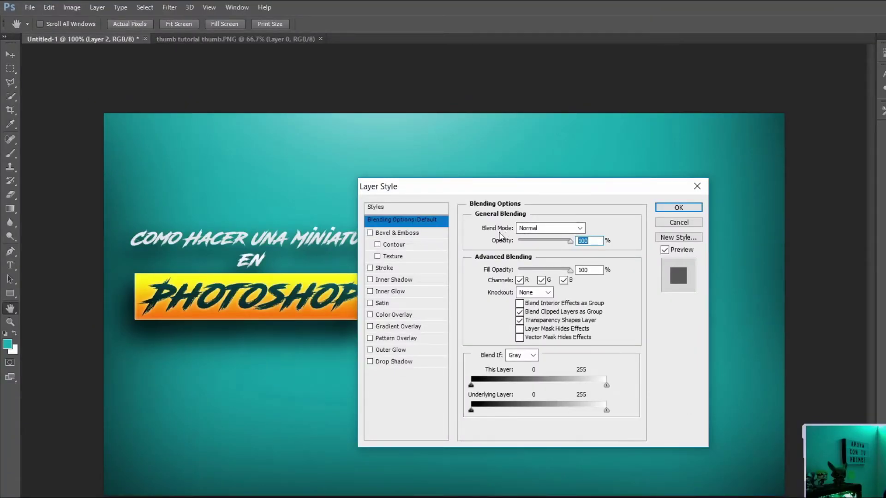
{"action": "left_click", "coordinate": [580, 229]}
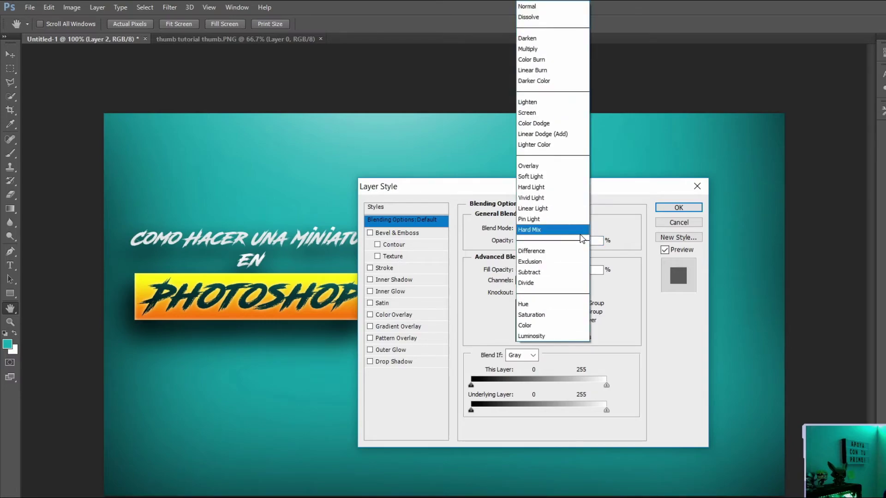
{"action": "left_click", "coordinate": [562, 166]}
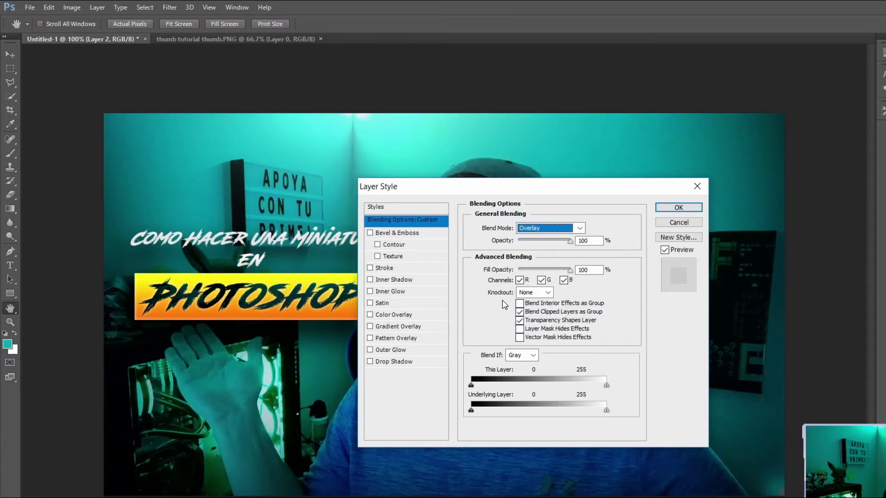
{"action": "left_click_drag", "start_coordinate": [566, 194], "coordinate": [837, 206]}
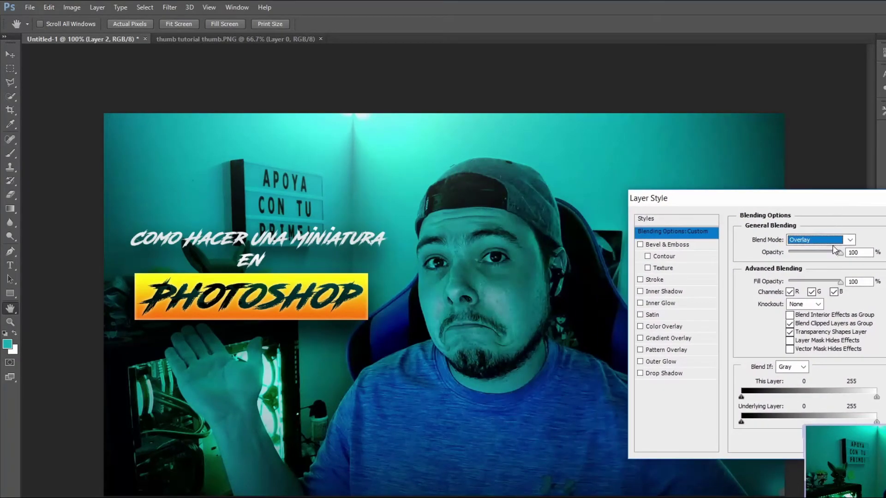
{"action": "left_click_drag", "start_coordinate": [839, 257], "coordinate": [715, 223]}
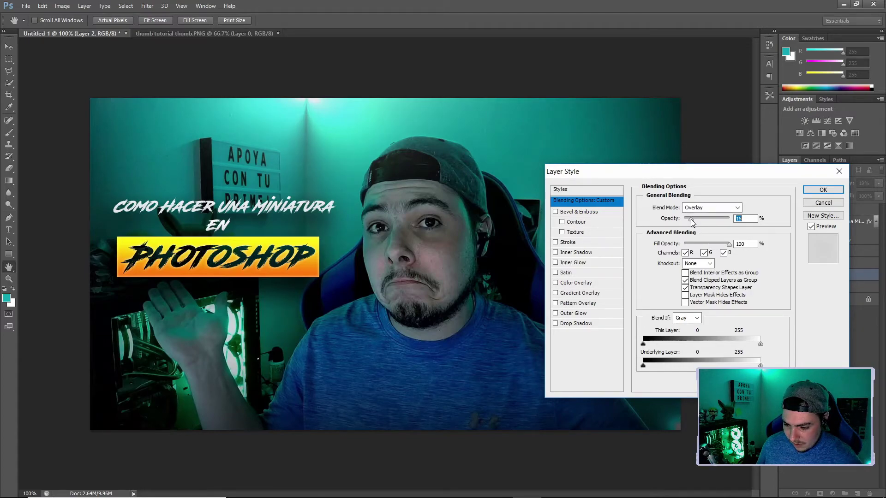
{"action": "left_click_drag", "start_coordinate": [692, 218], "coordinate": [690, 218]}
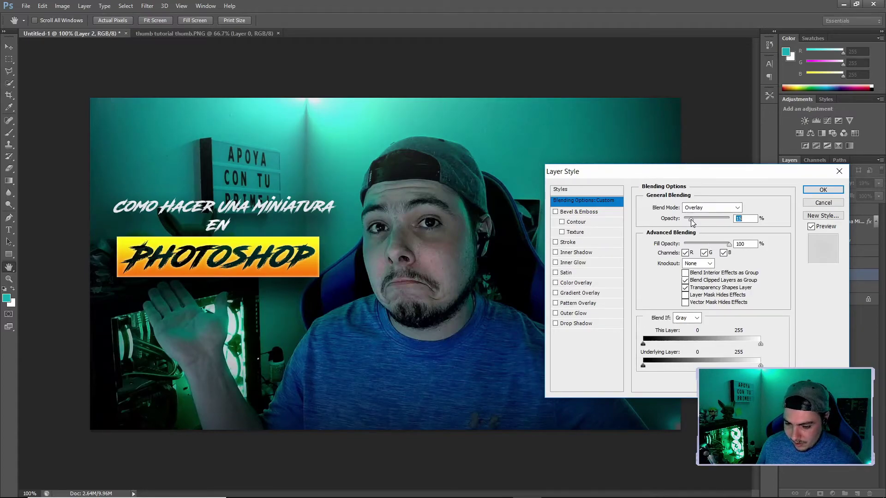
{"action": "left_click", "coordinate": [814, 190]}
{"action": "key", "text": "b"}
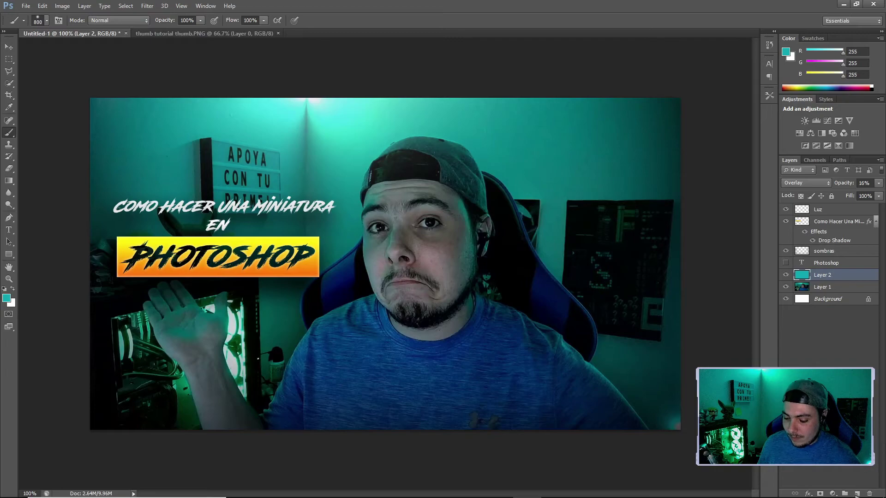
Add Layer 3 and fill it with a left-to-right teal-to-light gradient
{"action": "left_click", "coordinate": [857, 494]}
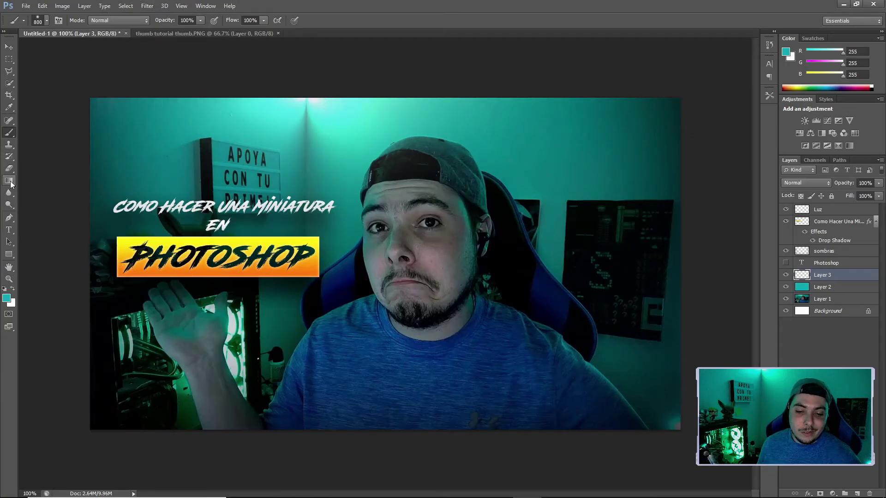
{"action": "left_click", "coordinate": [11, 183]}
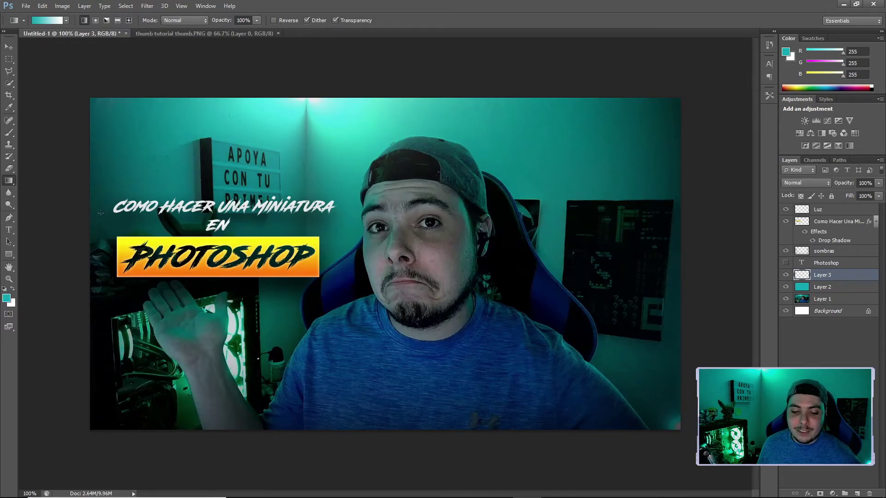
{"action": "left_click_drag", "start_coordinate": [98, 230], "coordinate": [774, 237]}
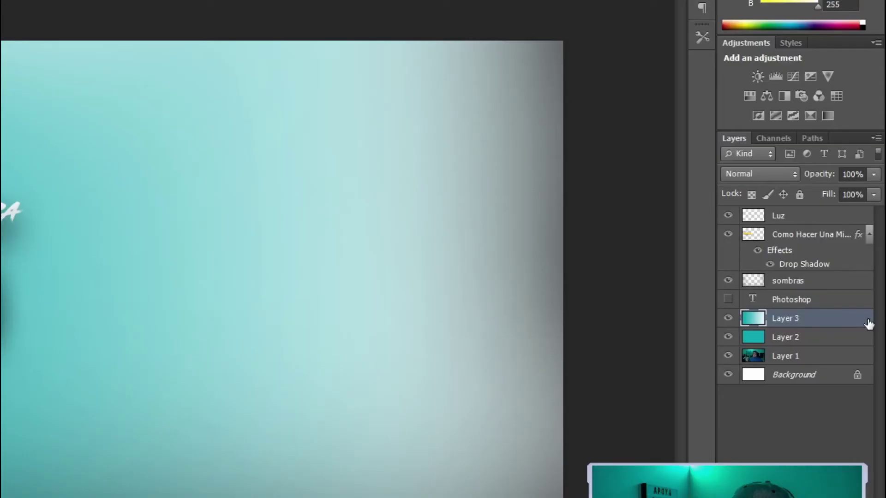
Give Layer 3 Overlay blending, 0% fill, and a 125 px Outer Glow
{"action": "double_click", "coordinate": [868, 324]}
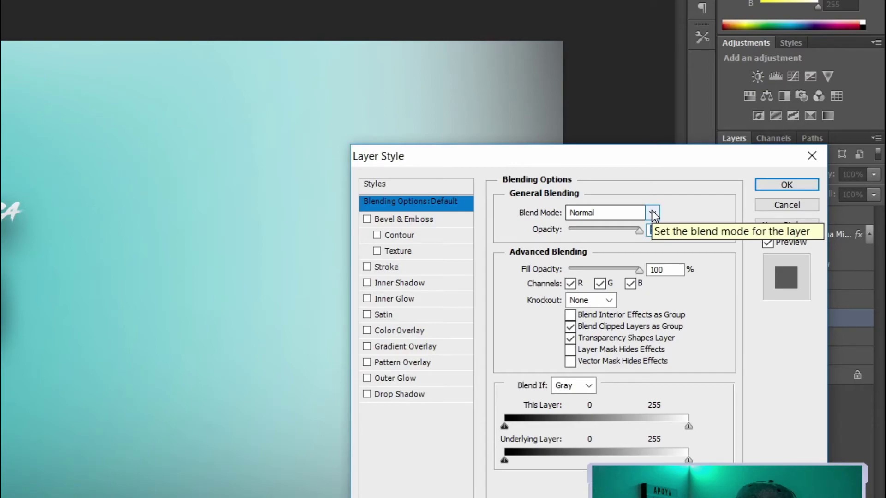
{"action": "left_click", "coordinate": [653, 213]}
{"action": "left_click", "coordinate": [602, 112]}
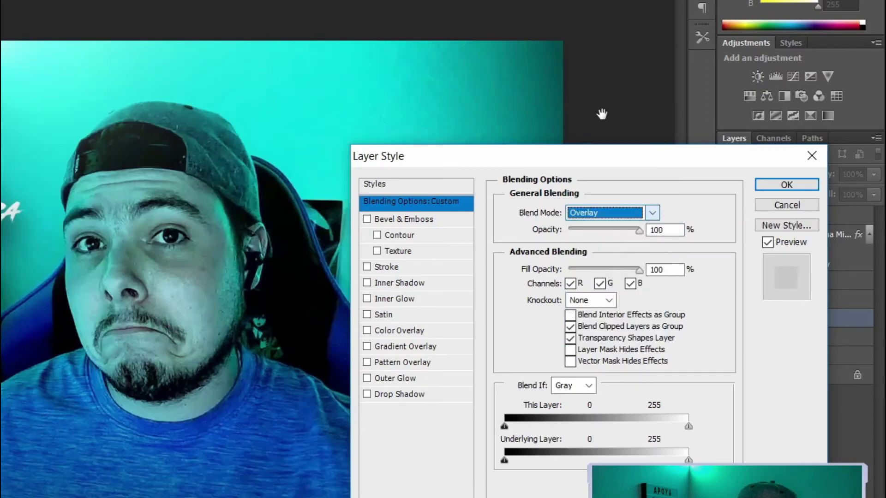
{"action": "left_click_drag", "start_coordinate": [639, 271], "coordinate": [550, 270]}
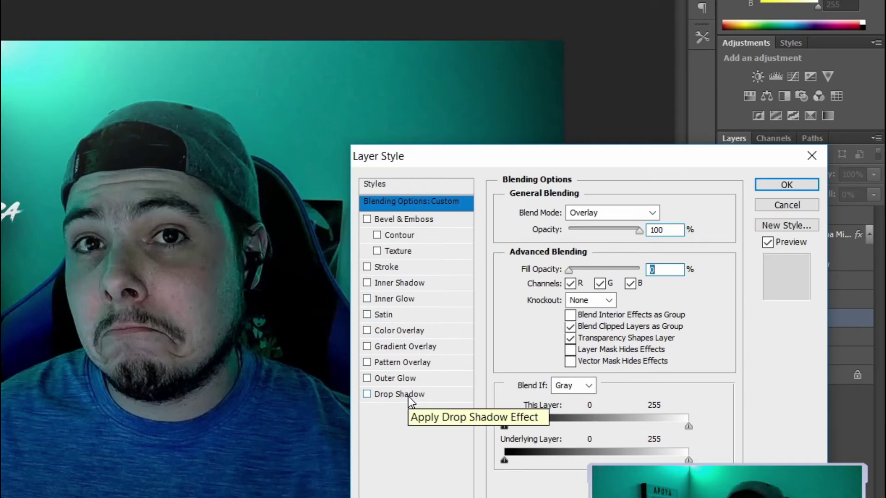
{"action": "left_click", "coordinate": [414, 380]}
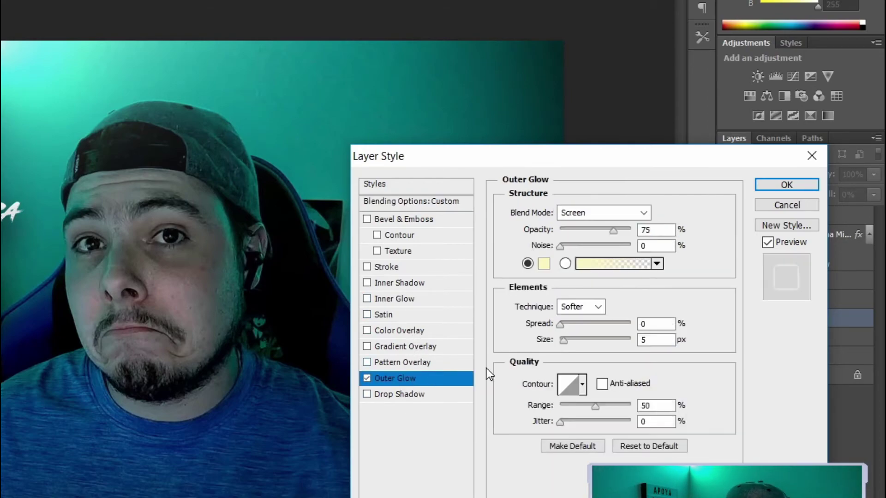
{"action": "left_click_drag", "start_coordinate": [563, 340], "coordinate": [597, 340]}
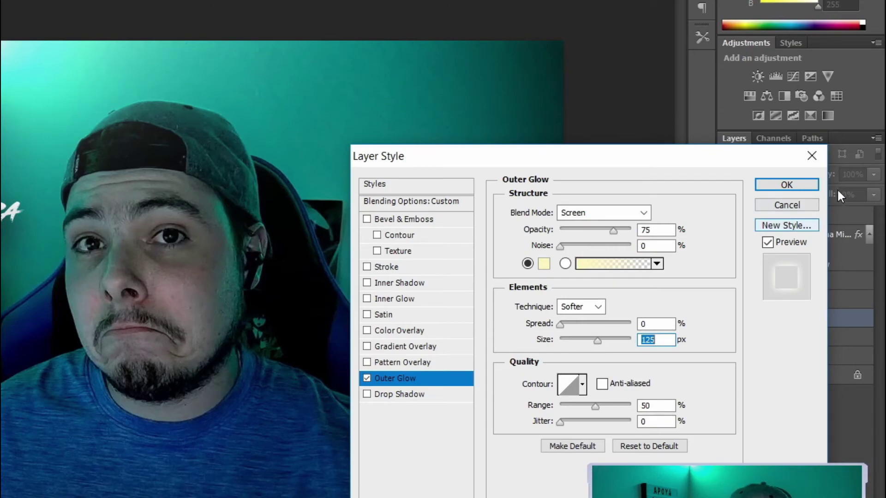
{"action": "left_click", "coordinate": [785, 184]}
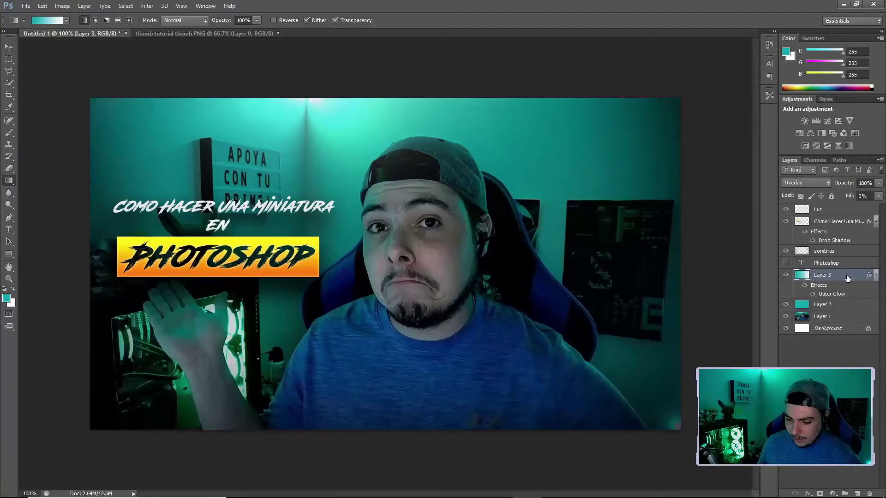
Free-transform Layer 3, nudging its right, top, left and bottom edges inward to about 98%
{"action": "left_click", "coordinate": [9, 47]}
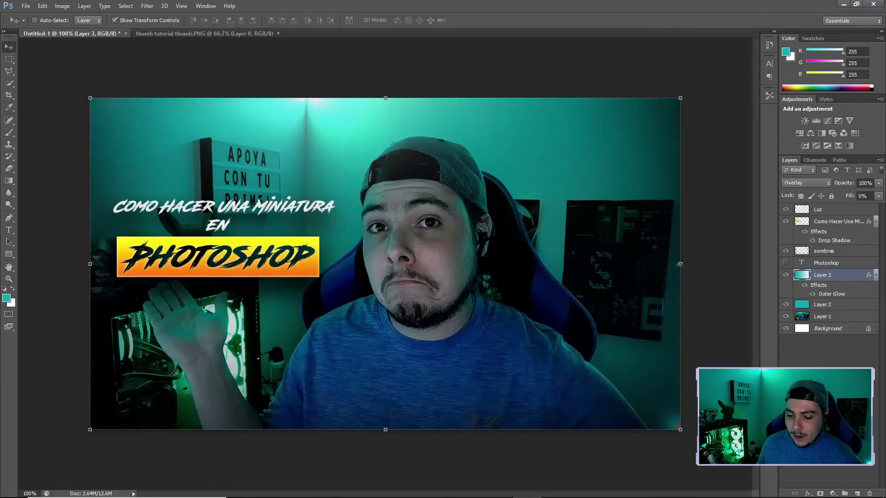
{"action": "left_click", "coordinate": [680, 265]}
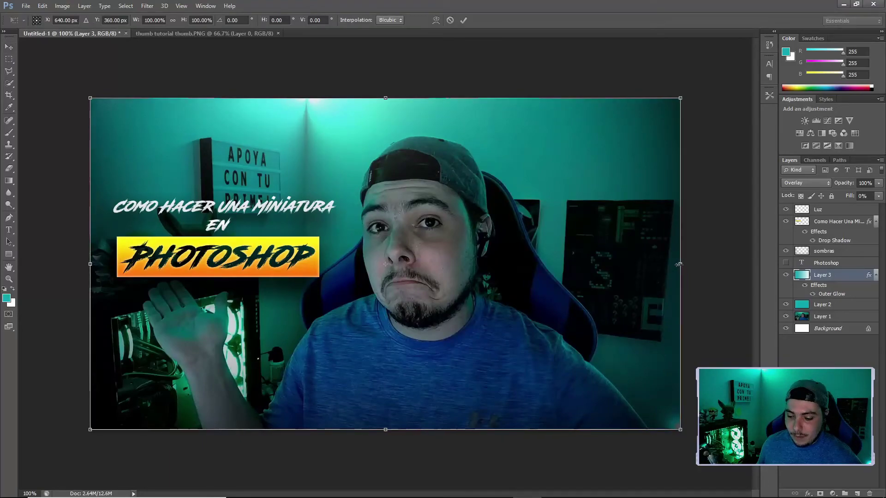
{"action": "left_click_drag", "start_coordinate": [676, 266], "coordinate": [675, 265]}
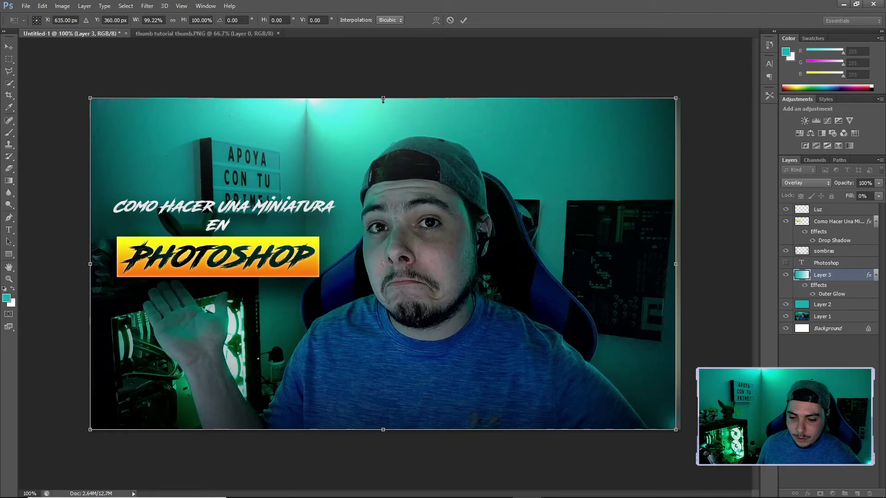
{"action": "left_click_drag", "start_coordinate": [383, 100], "coordinate": [383, 102]}
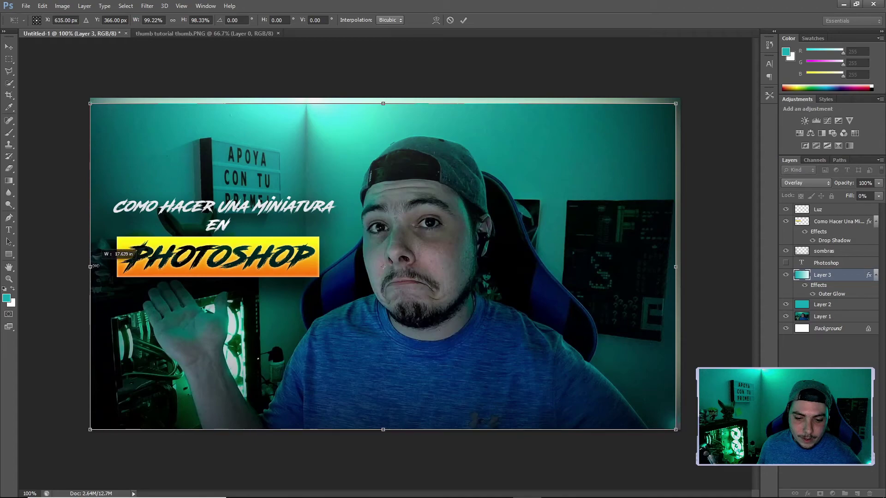
{"action": "left_click_drag", "start_coordinate": [95, 266], "coordinate": [97, 266]}
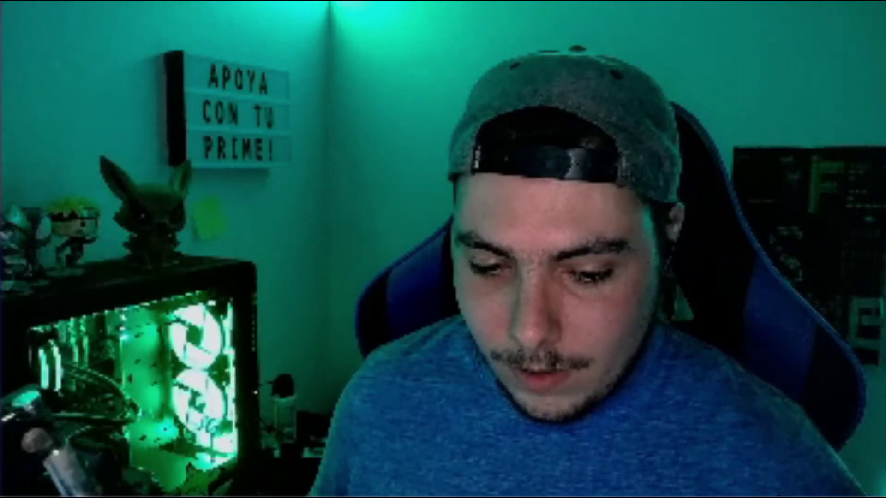
{"action": "left_click_drag", "start_coordinate": [385, 429], "coordinate": [386, 425]}
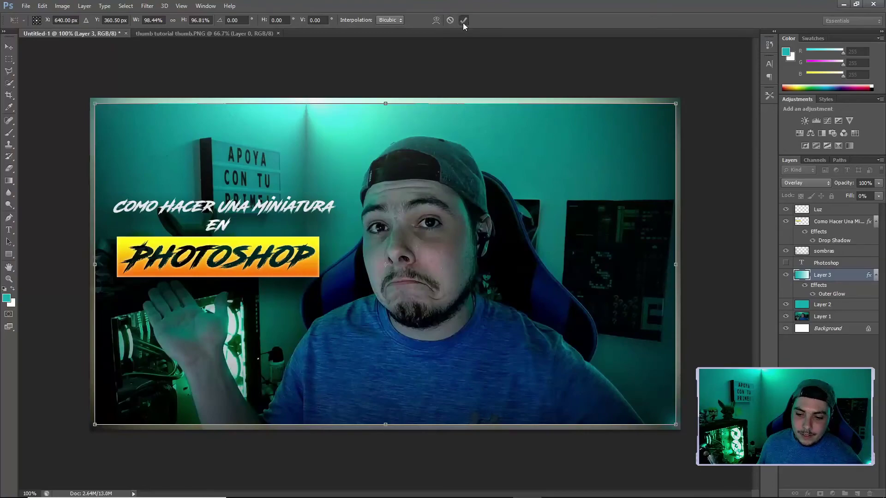
{"action": "left_click", "coordinate": [463, 21]}
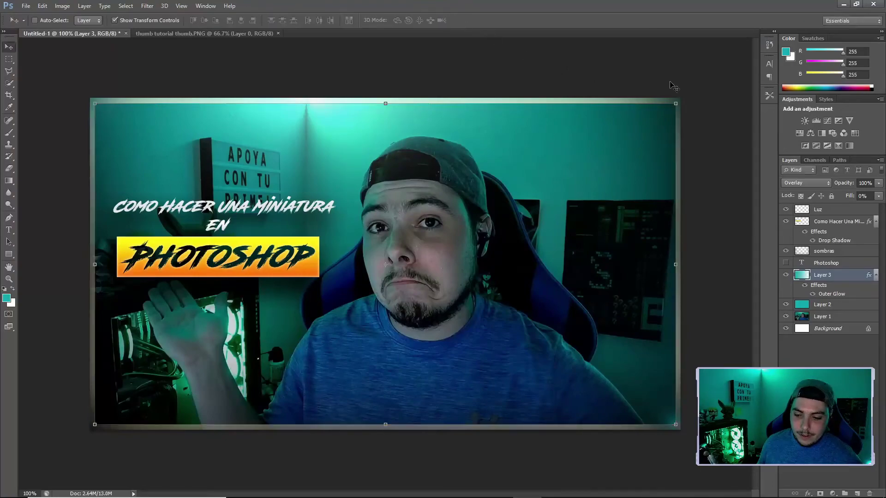